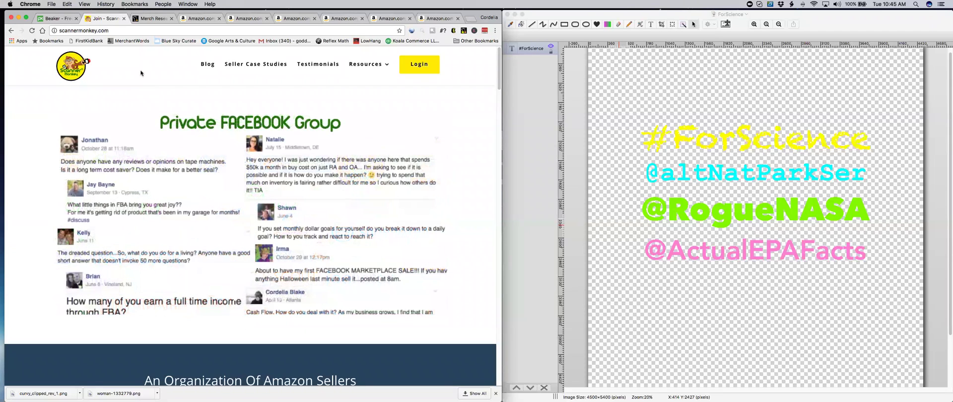
View the Merch Research home page and the circus and monkeys T-shirt listing on Amazon, and bring the #ForScience design in Paint Pro forward.
click(124, 18)
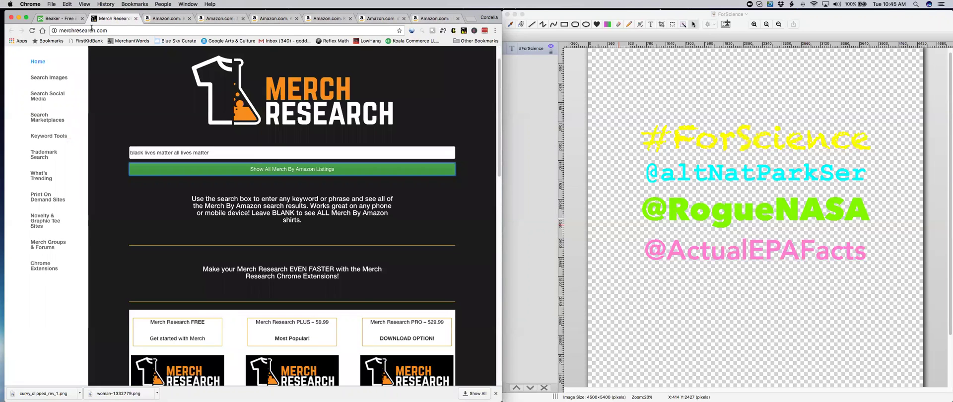
click(225, 21)
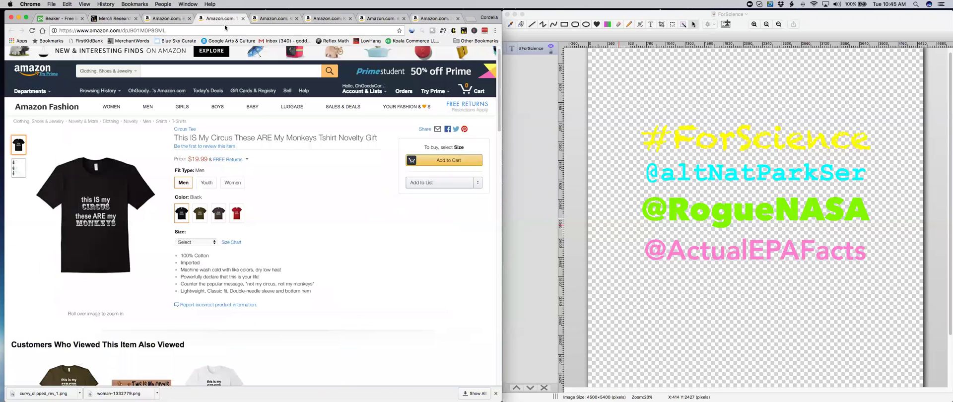
mouse_move(99, 219)
click(626, 109)
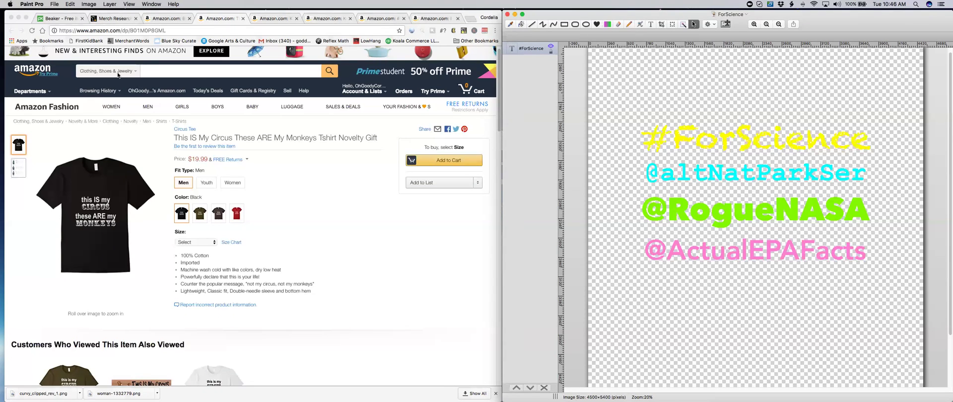
Return to the Merch Research site in Chrome and search the Merch by Amazon listings for "valentine".
click(119, 20)
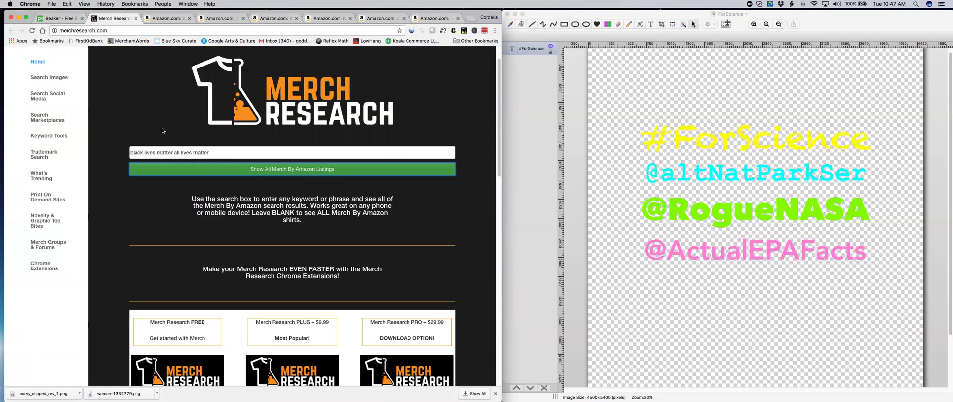
scroll(162, 130, down, 5)
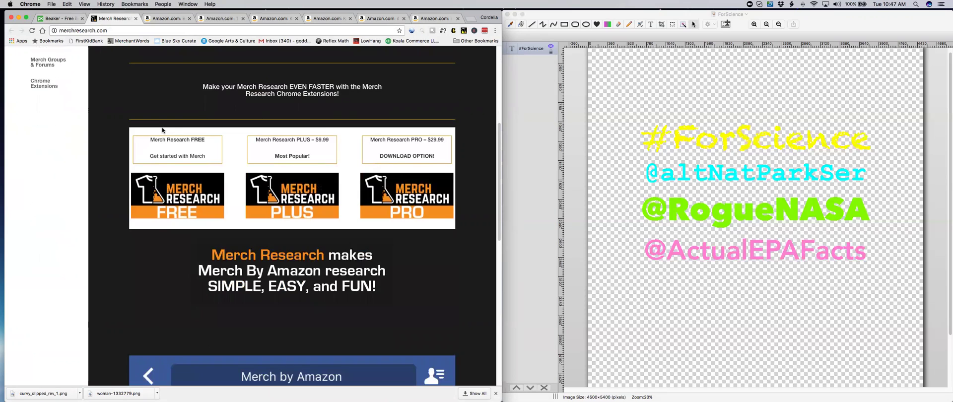
scroll(162, 130, up, 6)
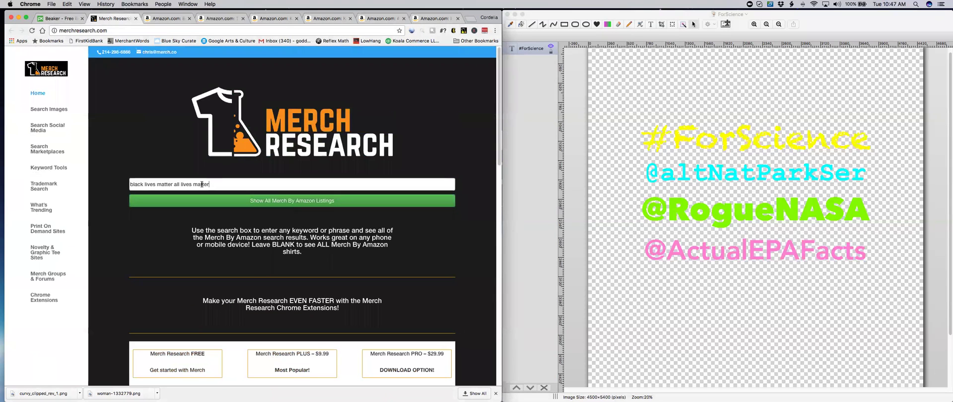
drag(211, 185, 124, 179)
key(BackSpace)
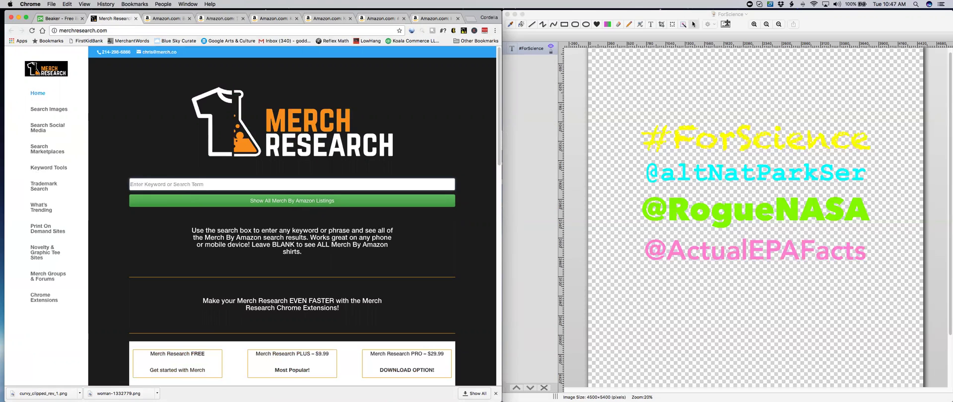
text(valentine)
key(Return)
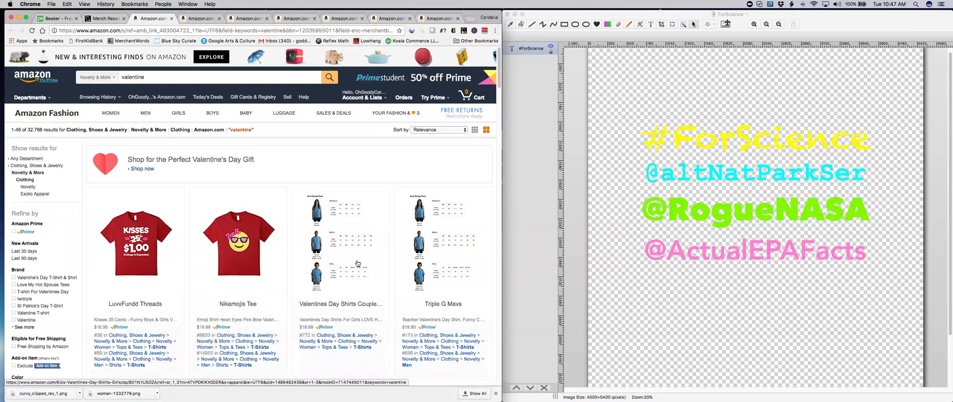
Open the "Valentines Day Shirts For Girls LOVE Heart Women" listing from the Amazon results.
scroll(358, 263, down, 3)
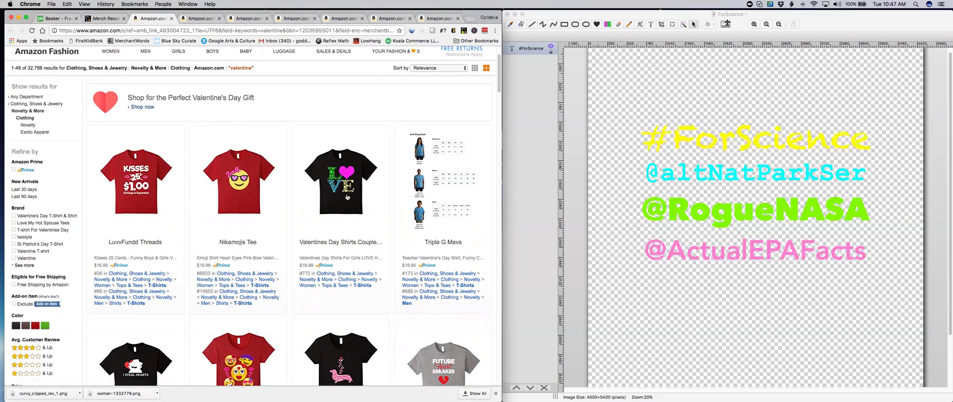
click(328, 243)
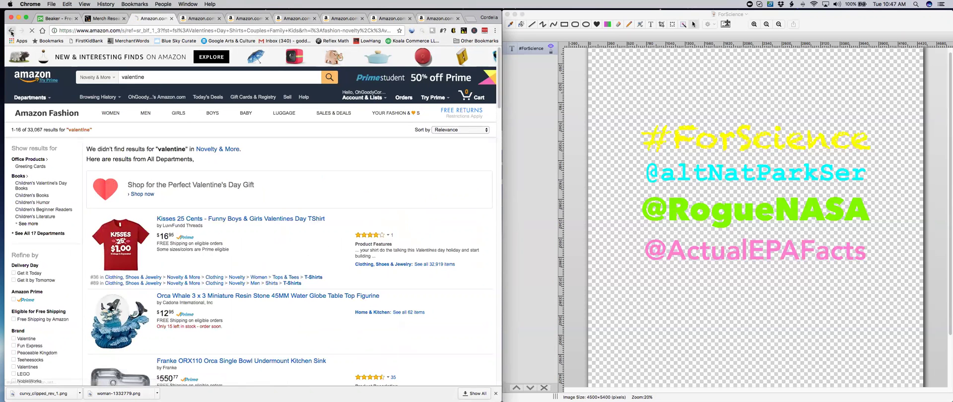
scroll(171, 198, down, 15)
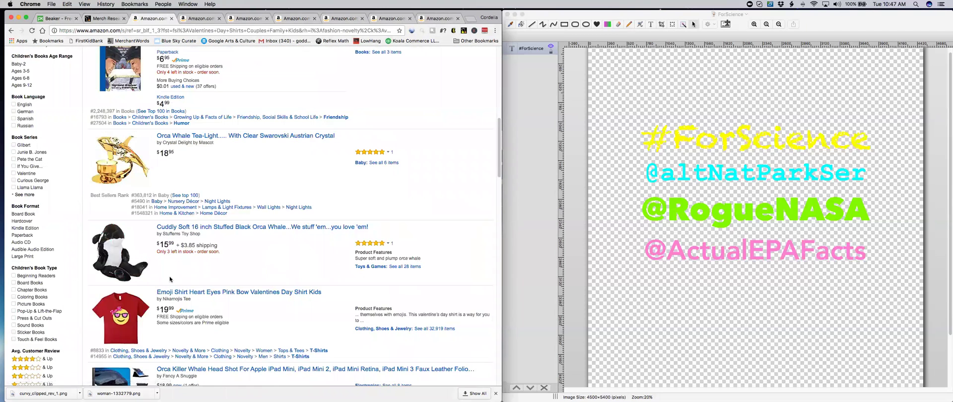
scroll(170, 198, down, 10)
click(180, 200)
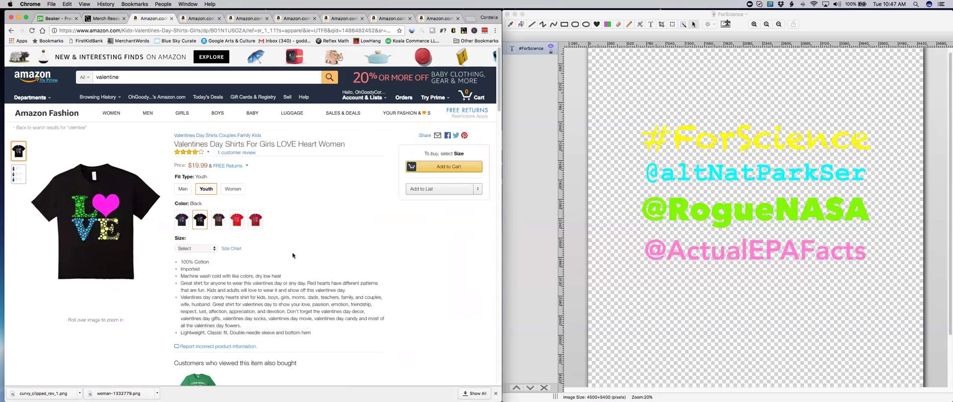
Examine the LOVE heart shirt's related products, product description and best sellers rank.
scroll(293, 255, down, 10)
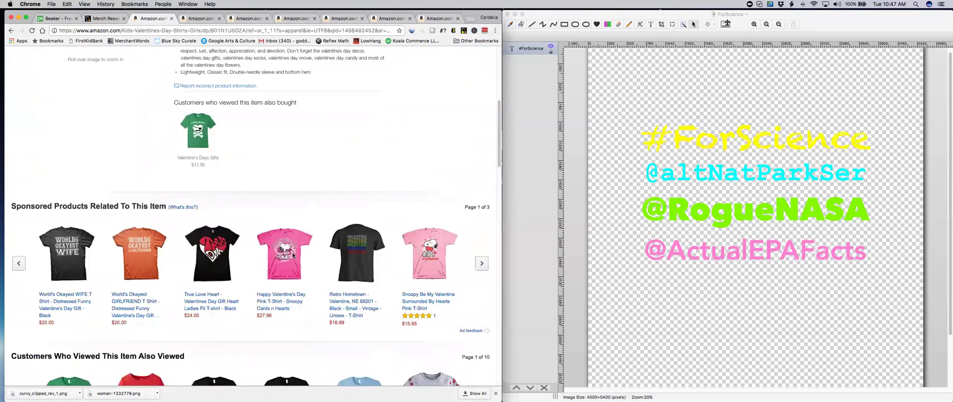
scroll(293, 255, down, 3)
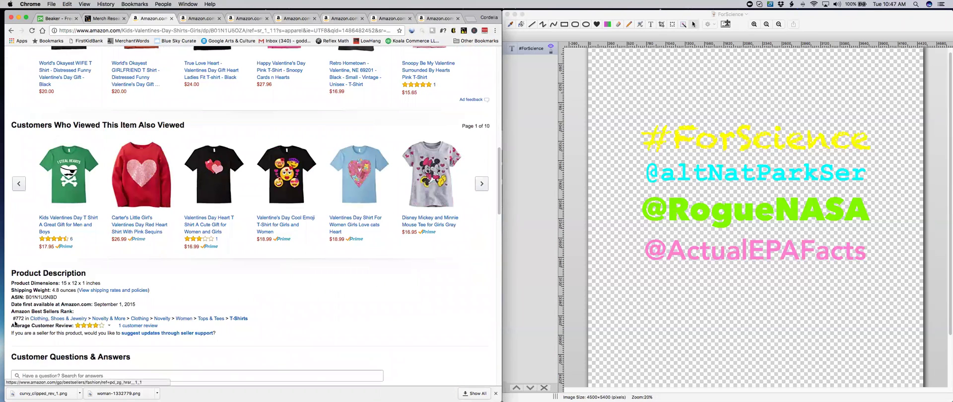
scroll(239, 275, up, 4)
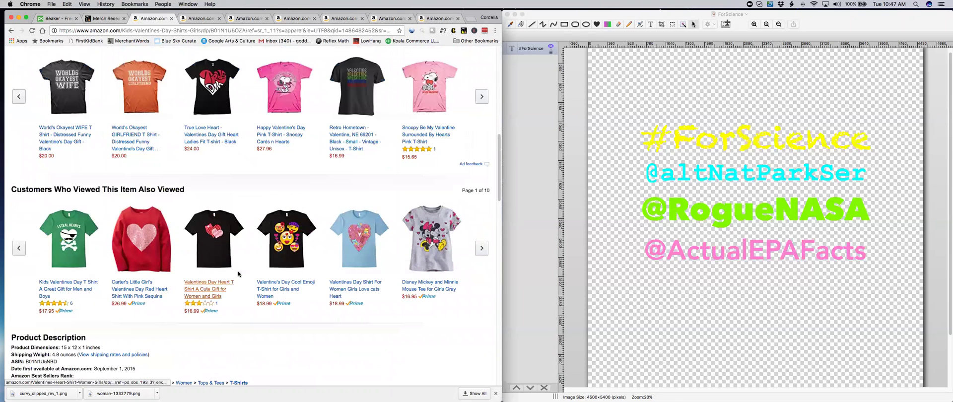
scroll(238, 276, up, 3)
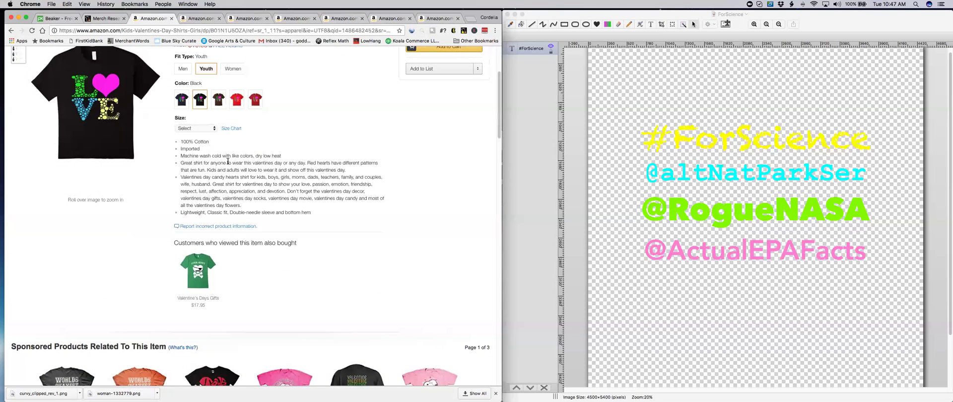
scroll(227, 163, up, 1)
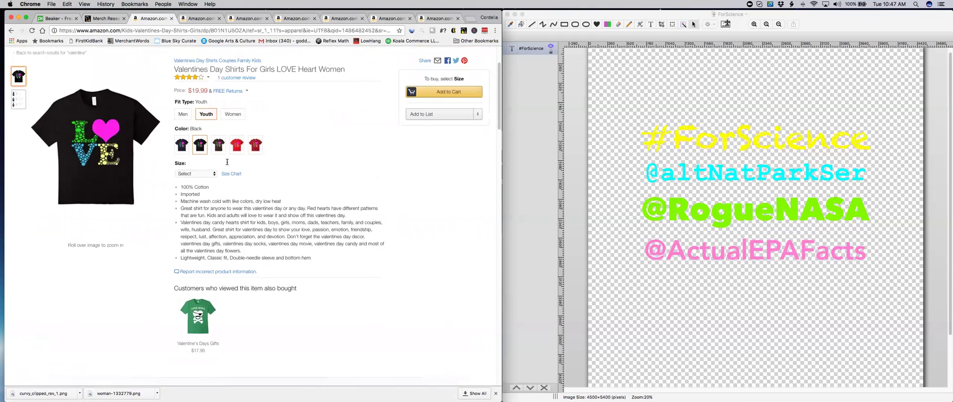
Run the "valentine" search from Merch Research again and look over the shirt results.
click(99, 19)
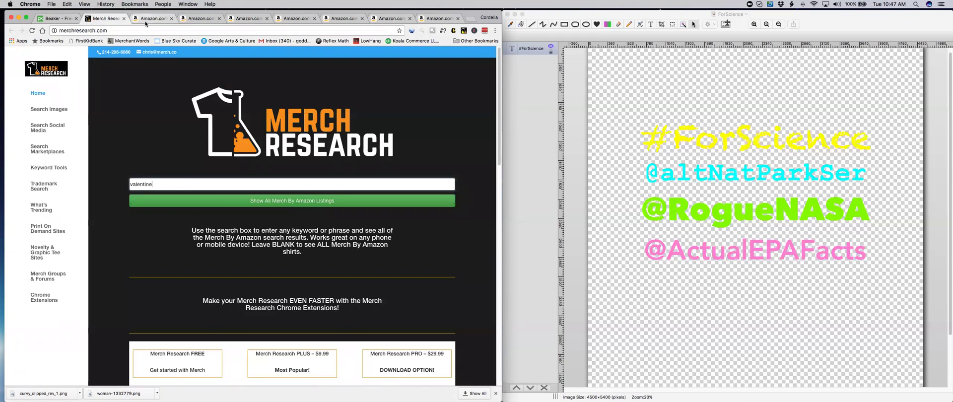
click(177, 203)
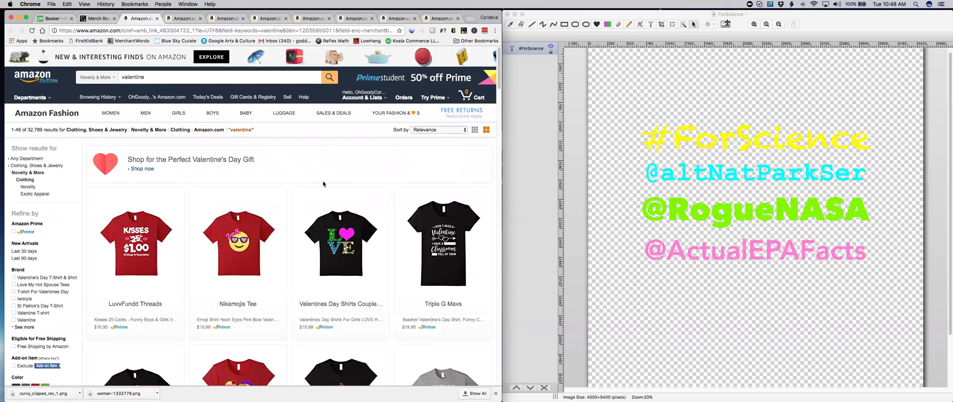
scroll(323, 184, down, 3)
scroll(323, 184, up, 3)
Search the Merch by Amazon listings from Merch Research for "#forscience".
click(97, 18)
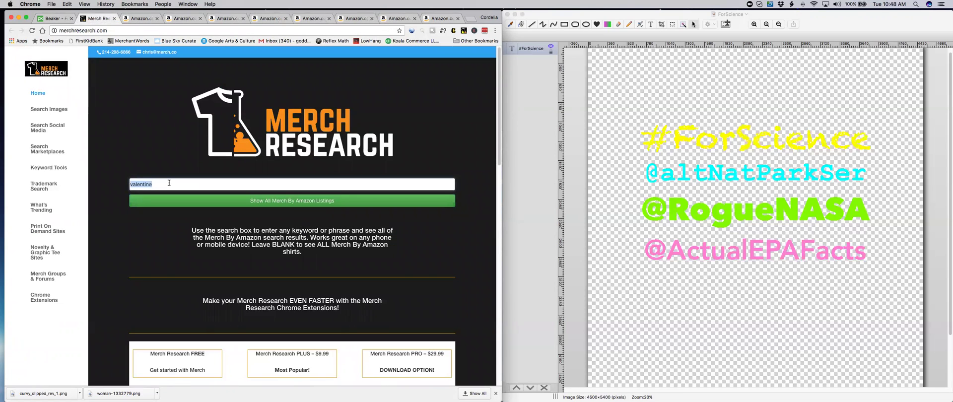
text(#forsceinc)
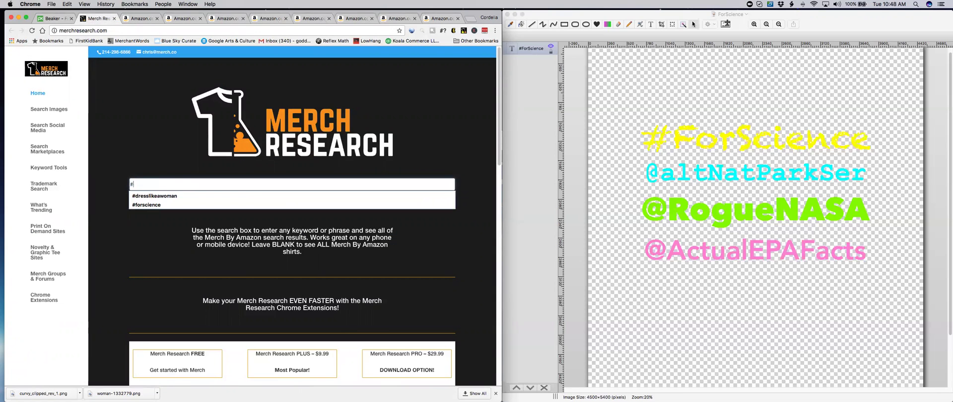
key(BackSpace)
key(BackSpace)
key(BackSpace)
key(BackSpace)
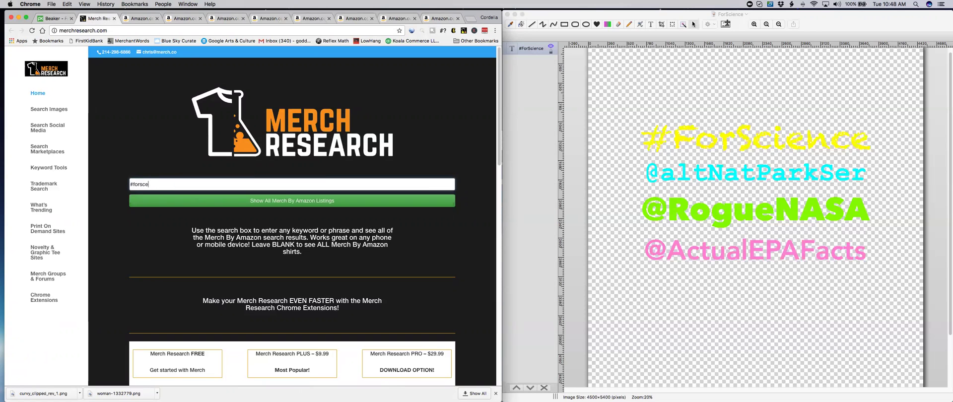
text(ience)
key(Return)
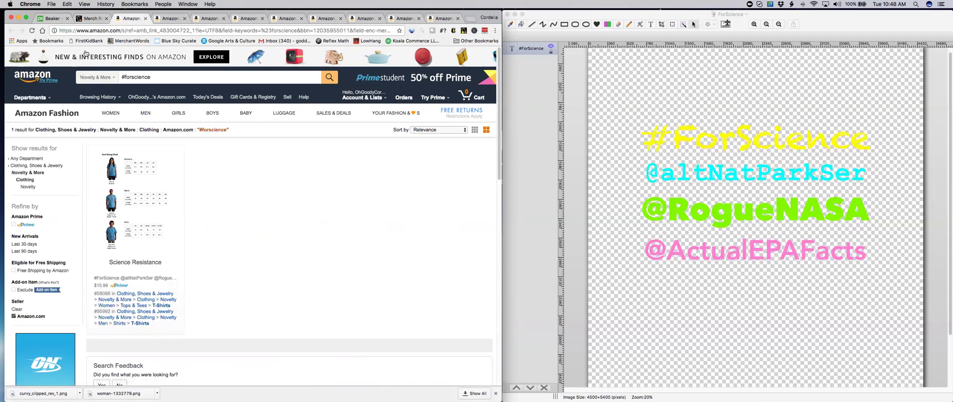
Close the open Valentine search results and the LOVE heart shirt listing.
click(92, 18)
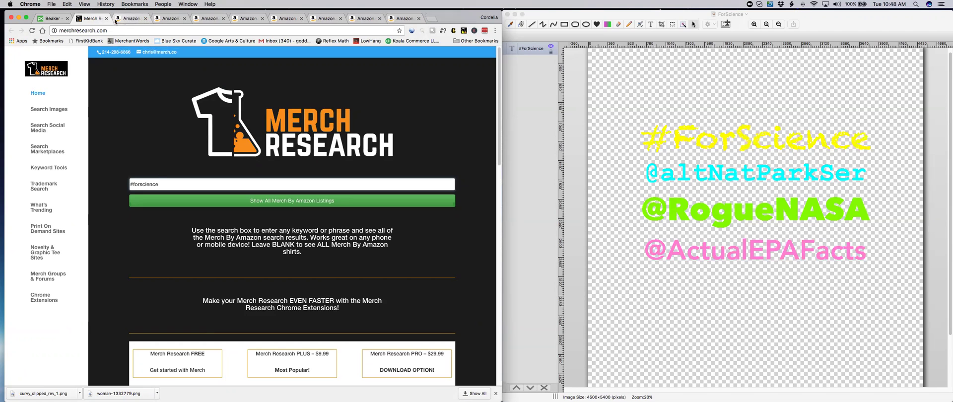
click(128, 18)
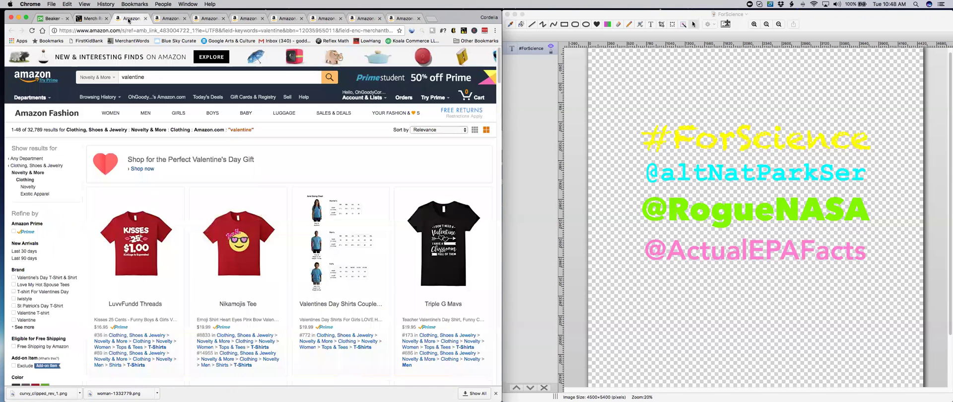
click(145, 19)
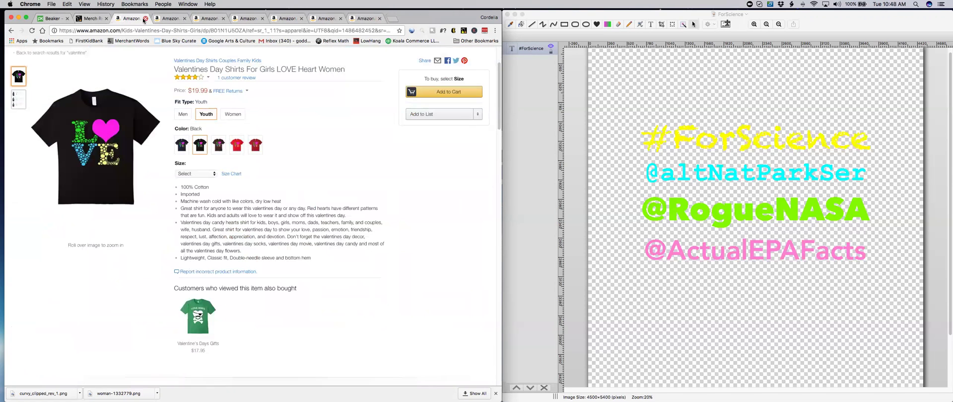
click(145, 19)
Examine the "Black Lives Matter Women's Right Love Is Love T-Shirt" listing, including its bullet points, similar shirts and product description.
mouse_move(100, 233)
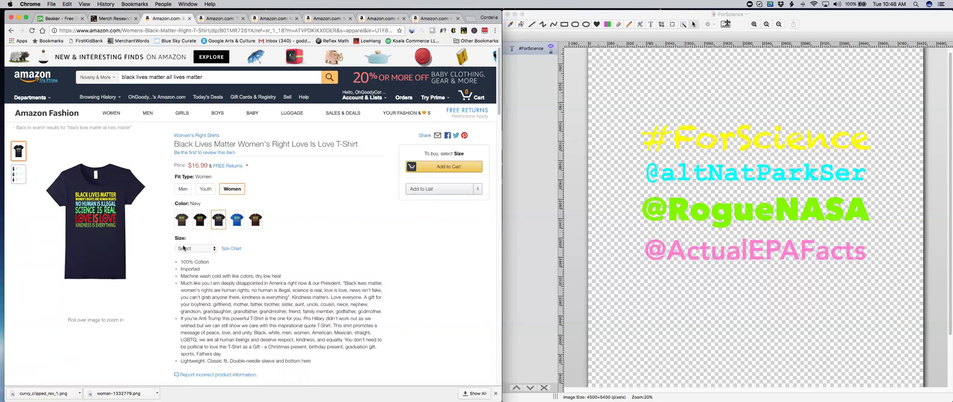
scroll(181, 259, down, 10)
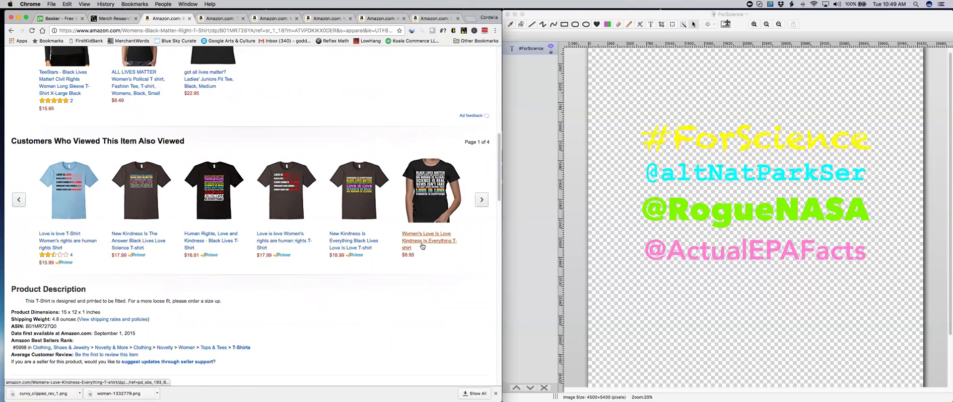
scroll(178, 223, up, 5)
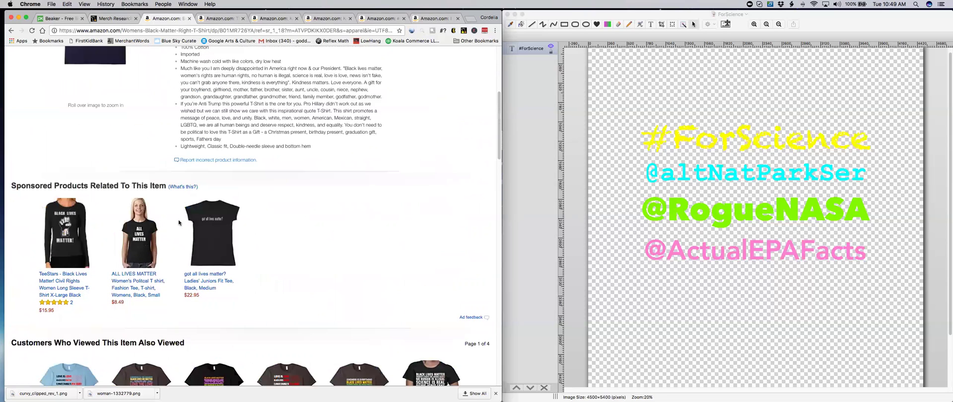
scroll(178, 219, up, 4)
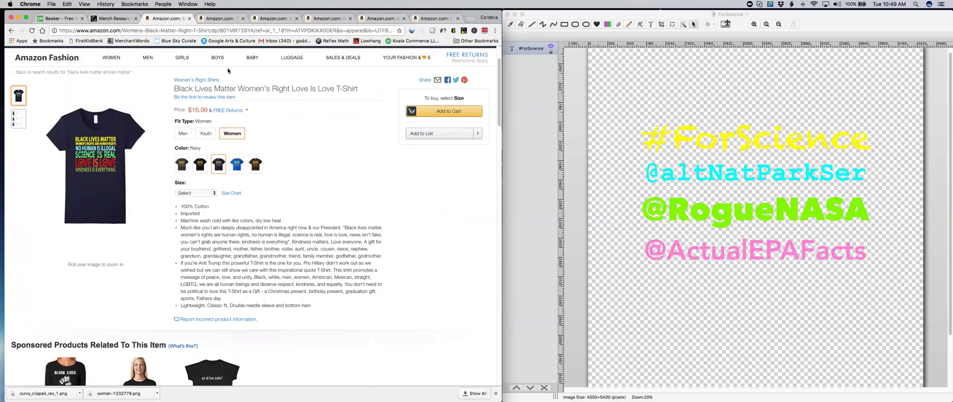
Compare the other open shirt listings, including "Kids I Dig U", with the Black Lives Matter shirt, and switch to Paint Pro.
click(219, 22)
click(281, 20)
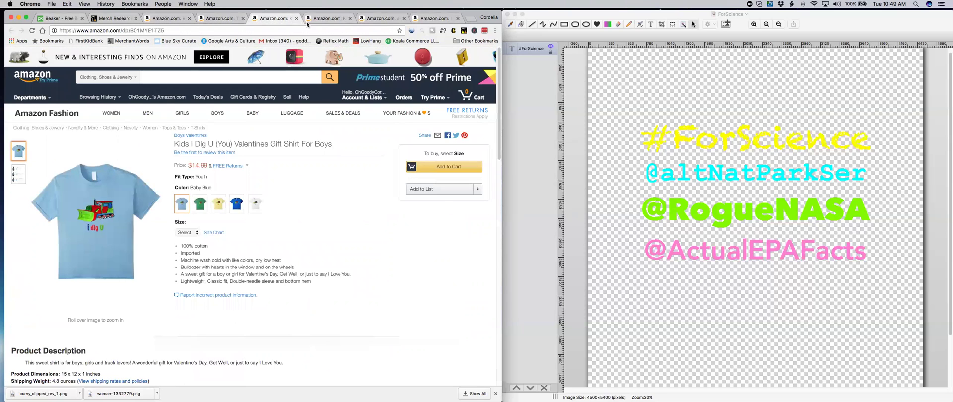
click(167, 18)
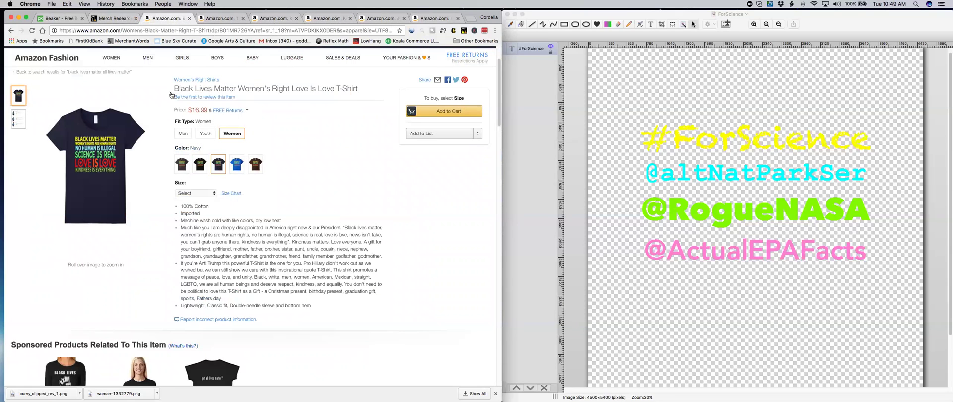
click(325, 20)
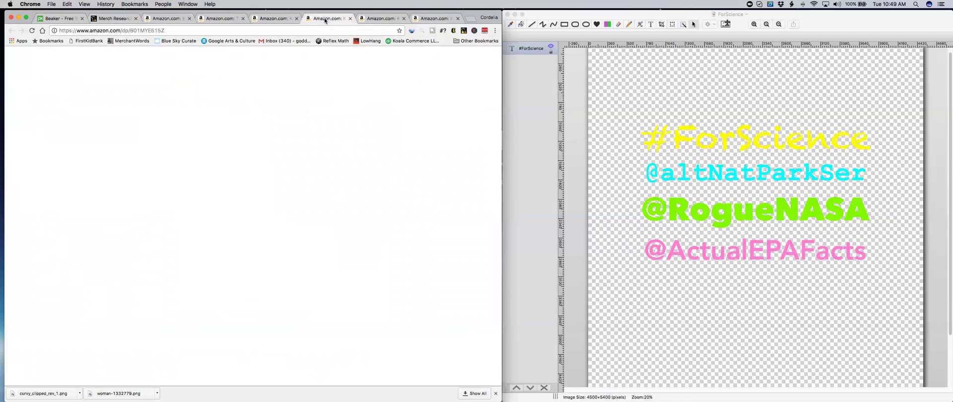
click(165, 22)
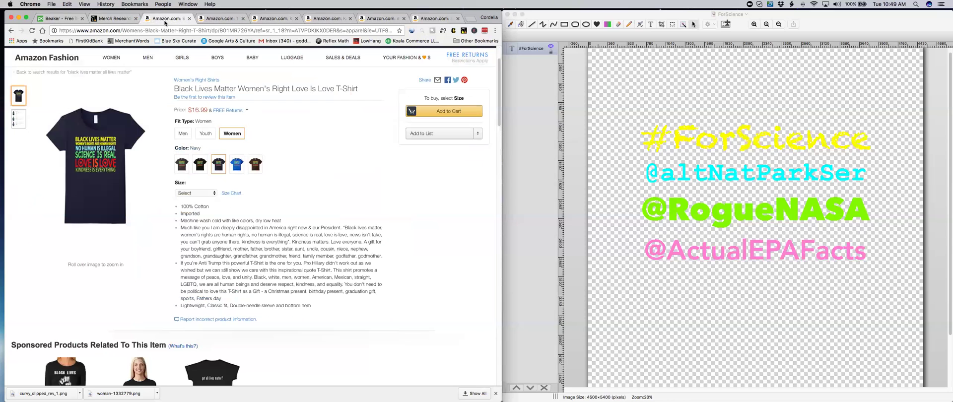
click(607, 221)
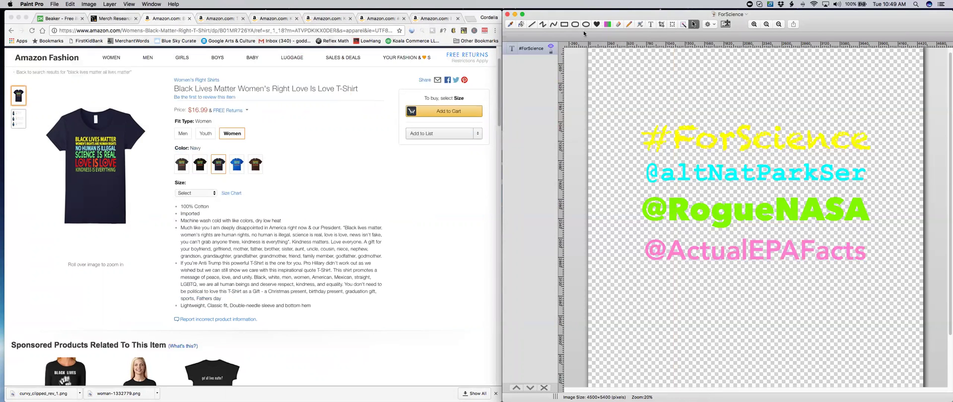
drag(594, 16, 595, 16)
click(55, 4)
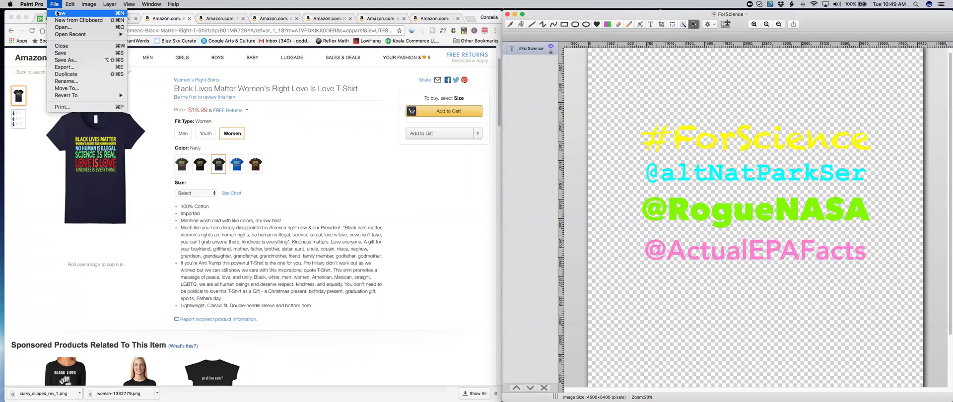
click(57, 13)
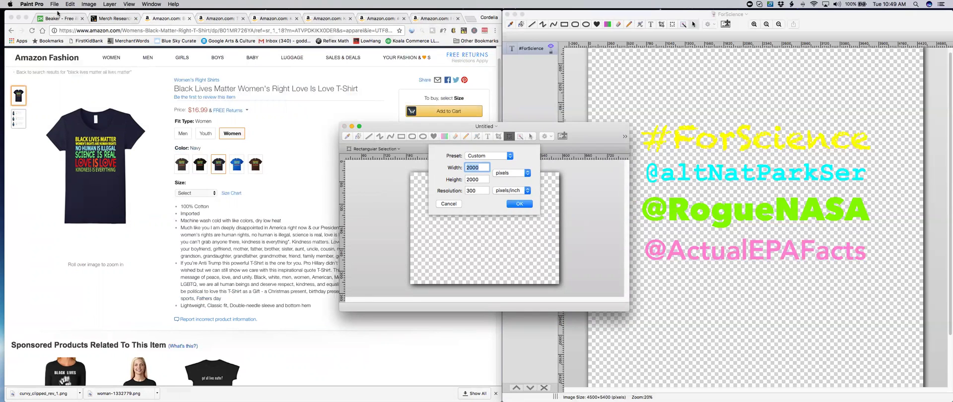
text(4500)
key(Tab)
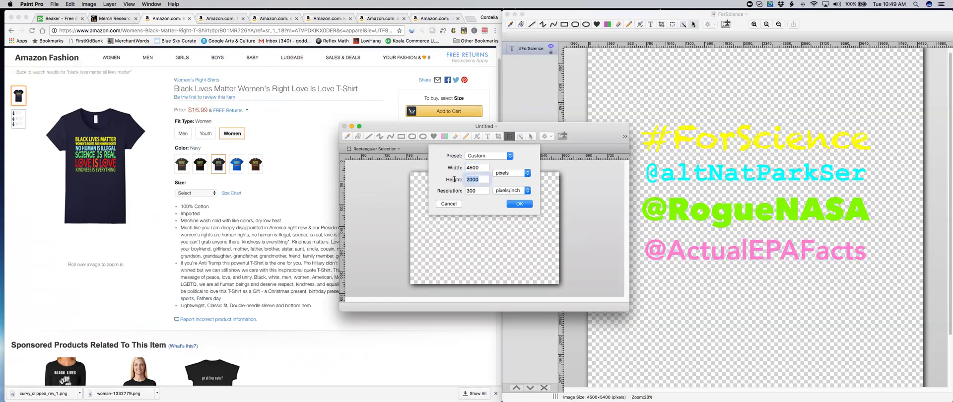
text(5400)
click(448, 204)
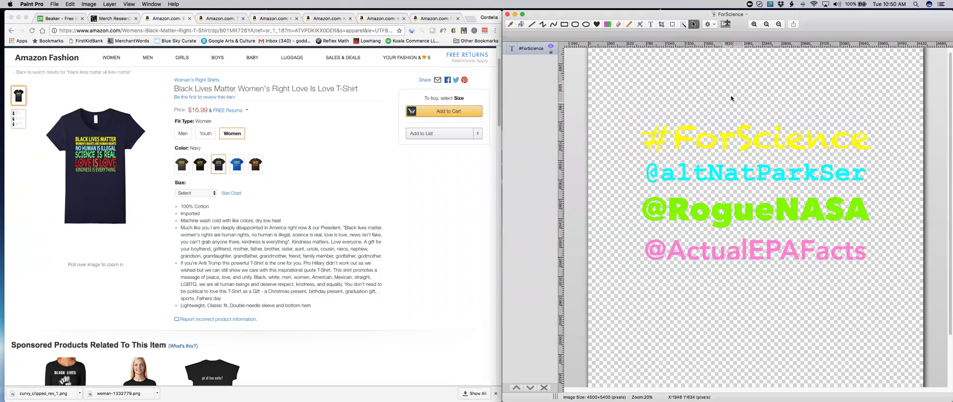
click(725, 146)
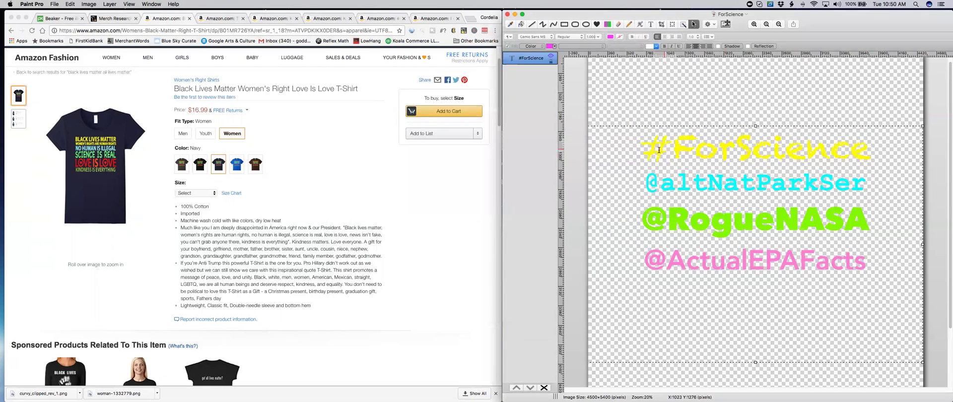
drag(646, 150, 866, 264)
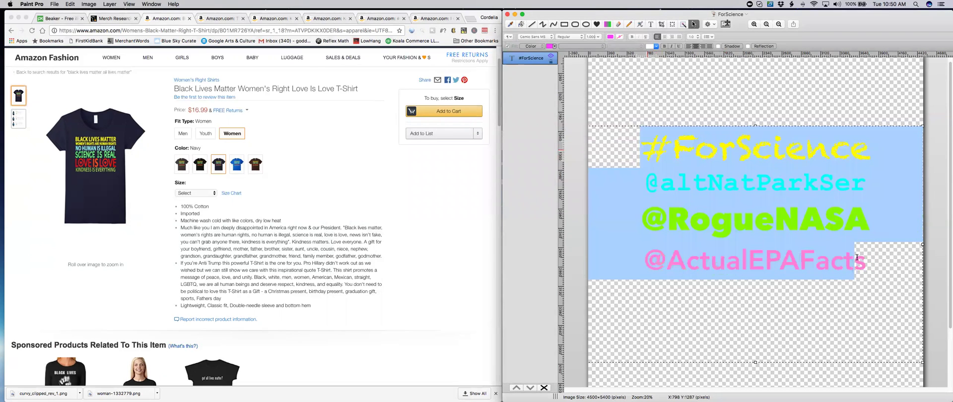
click(638, 87)
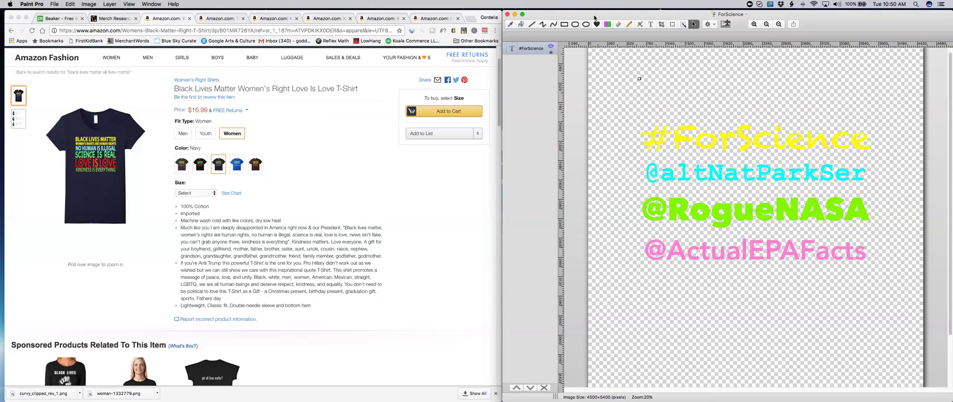
Draw a black rectangle over the canvas as a background and place its layer beneath the #ForScience text layer.
drag(596, 14, 600, 18)
click(563, 34)
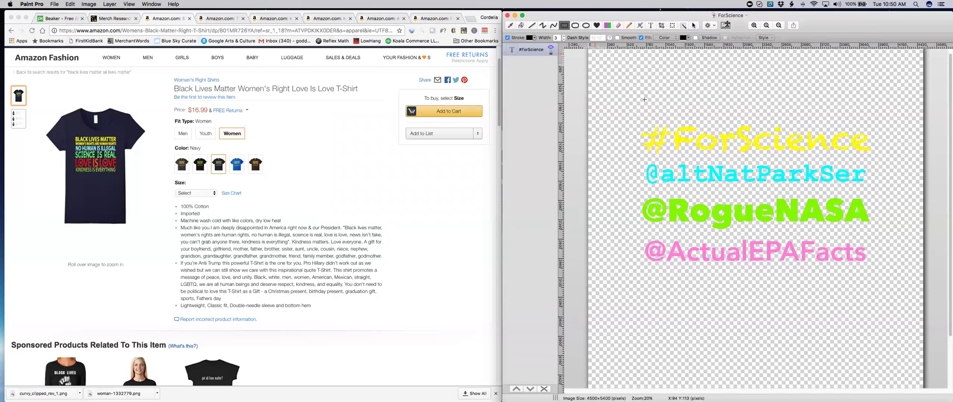
drag(595, 53, 942, 392)
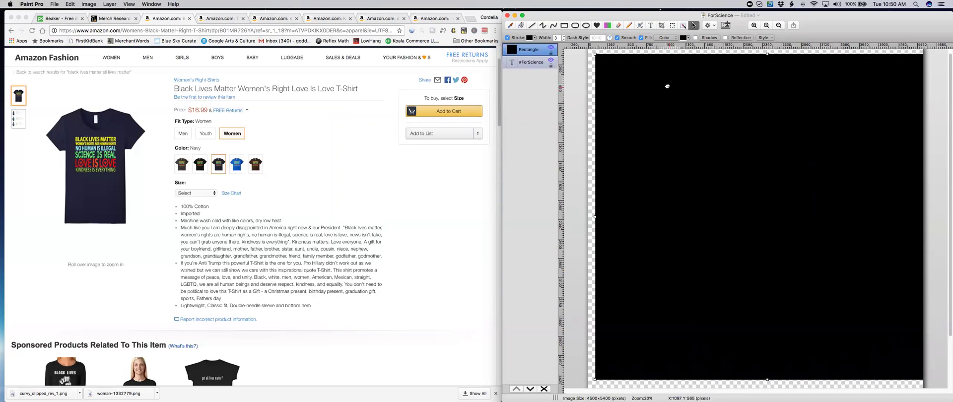
drag(668, 86, 662, 81)
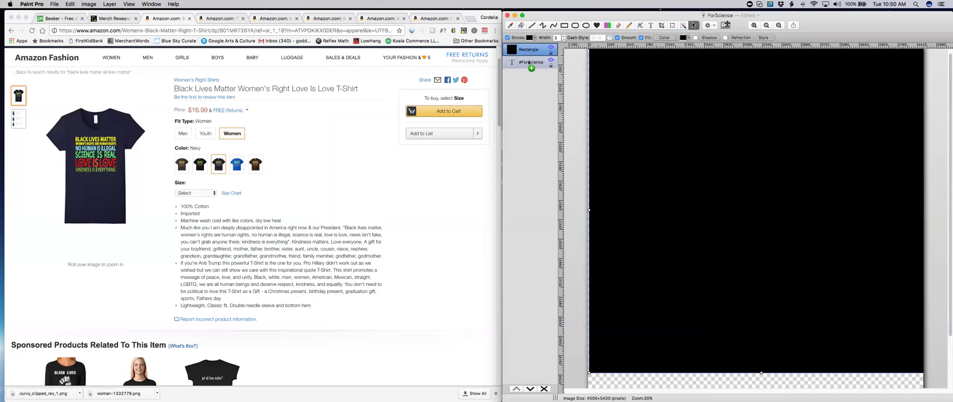
drag(528, 49, 542, 80)
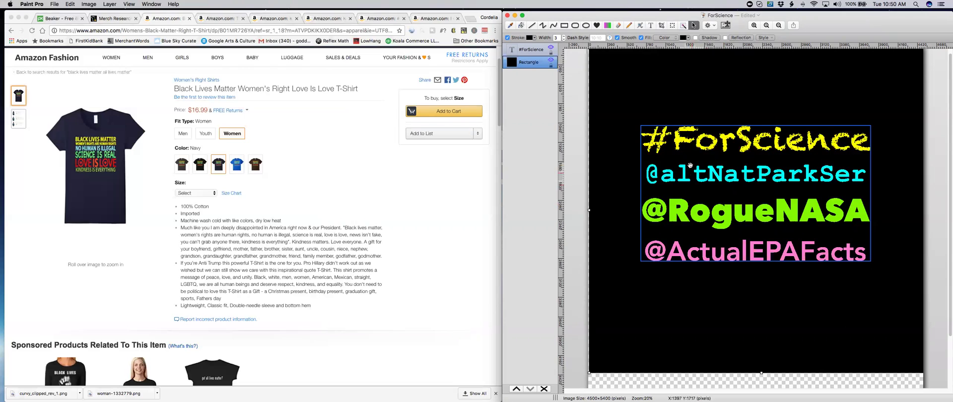
Open the four-line text block for editing and review the formatting of its individual lines.
click(680, 143)
double_click(681, 144)
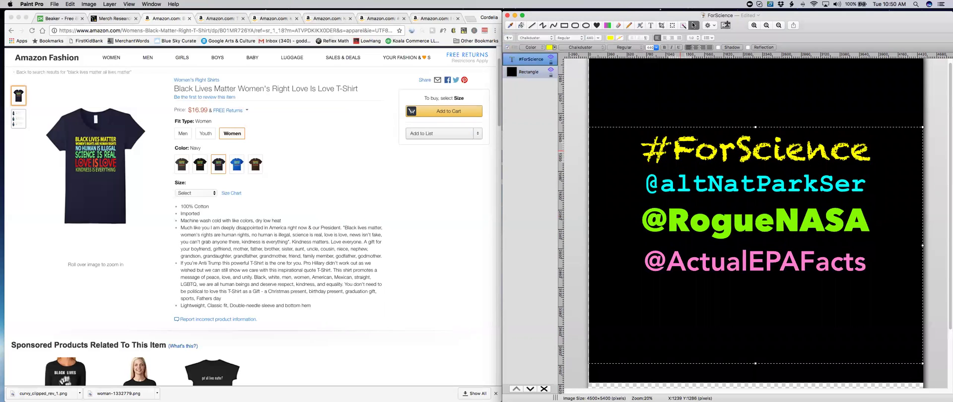
drag(640, 149, 861, 263)
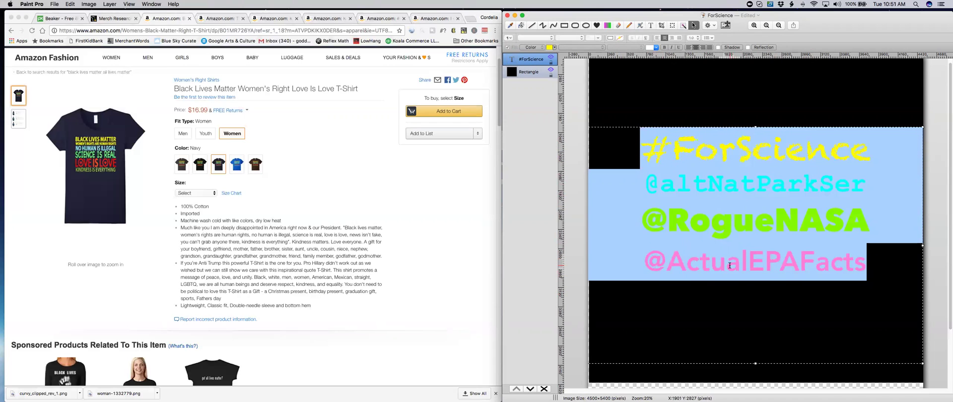
click(678, 183)
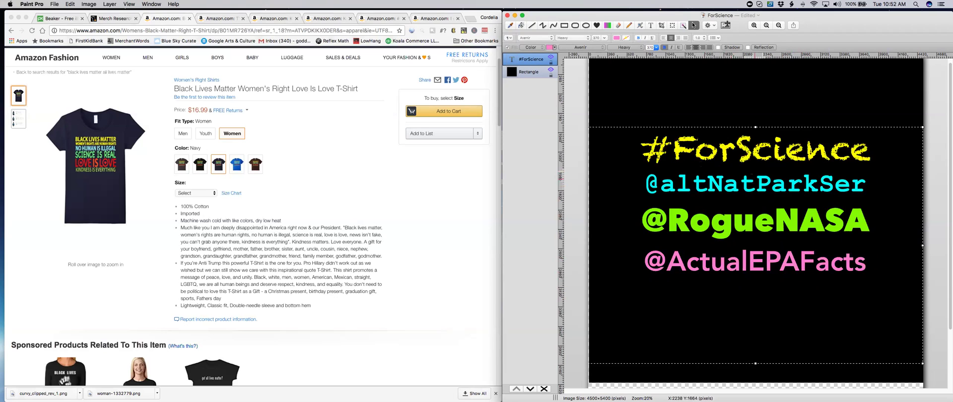
click(650, 148)
drag(640, 149, 882, 263)
click(684, 222)
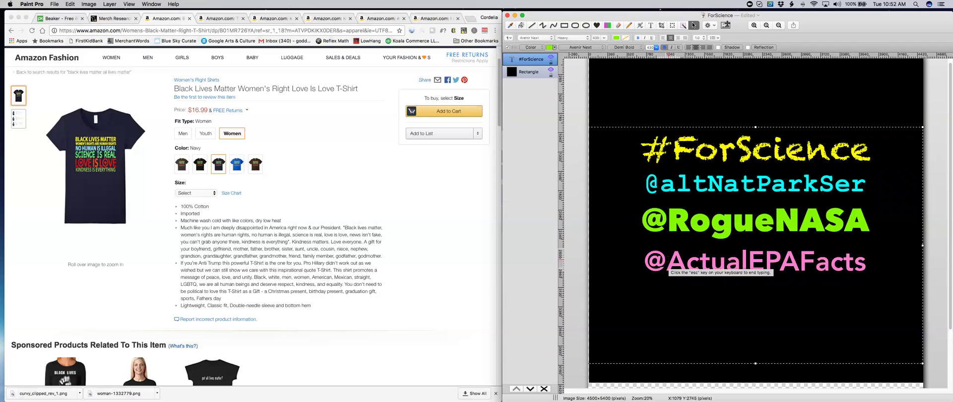
Try a much larger font size on the #ForScience line.
drag(641, 149, 871, 155)
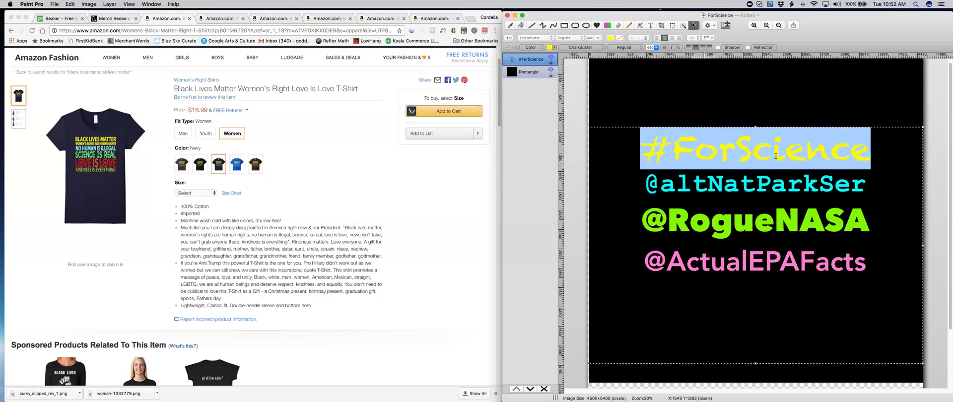
click(655, 47)
click(655, 47)
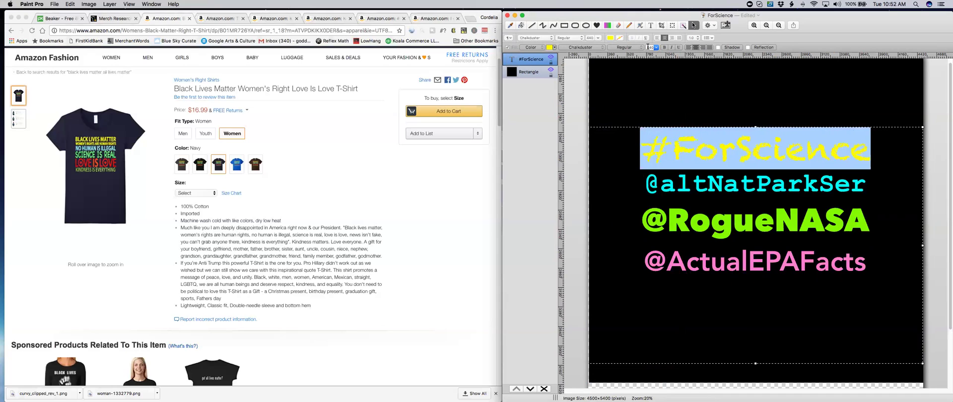
double_click(649, 47)
text(60)
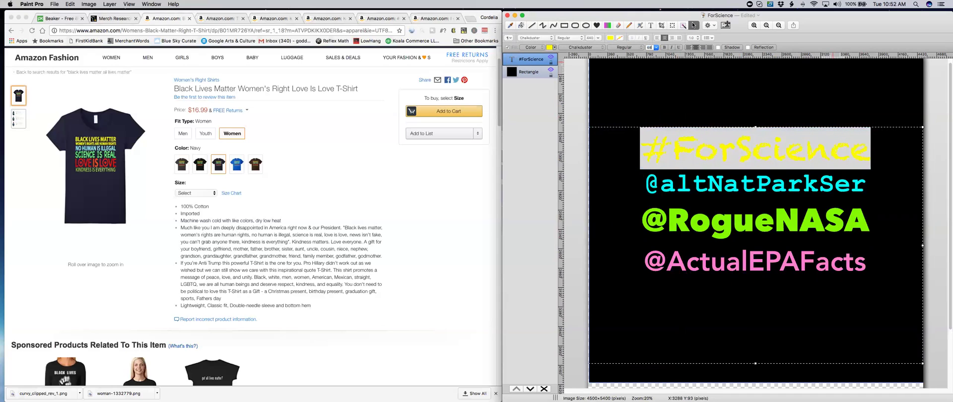
key(Return)
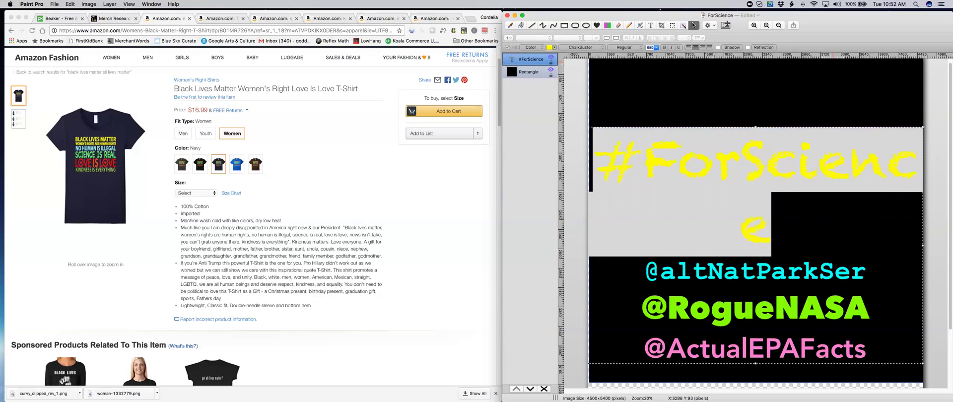
Restore the layer order with the black rectangle beneath the #ForScience text layer.
key(super+bracketleft)
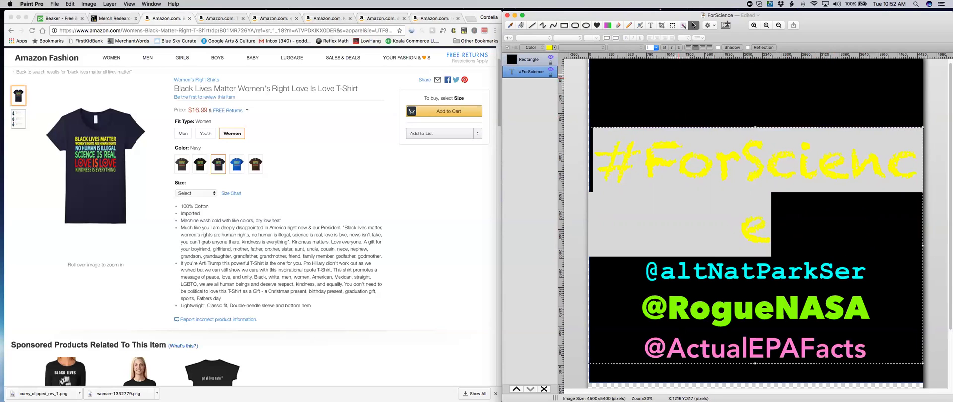
click(783, 89)
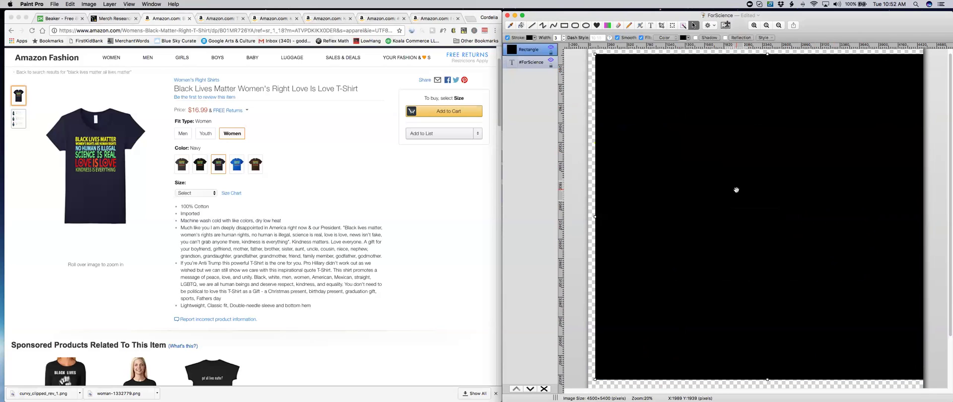
drag(521, 50, 522, 65)
Set the font size of the #ForScience line to 480.
double_click(715, 167)
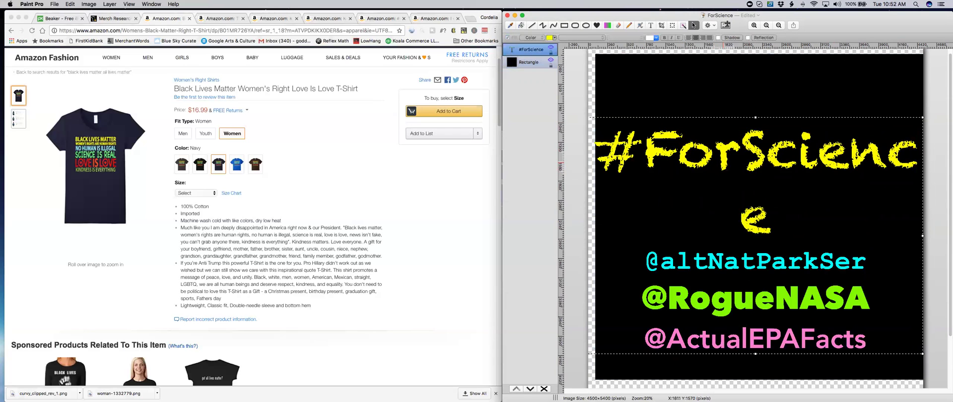
drag(772, 234, 563, 155)
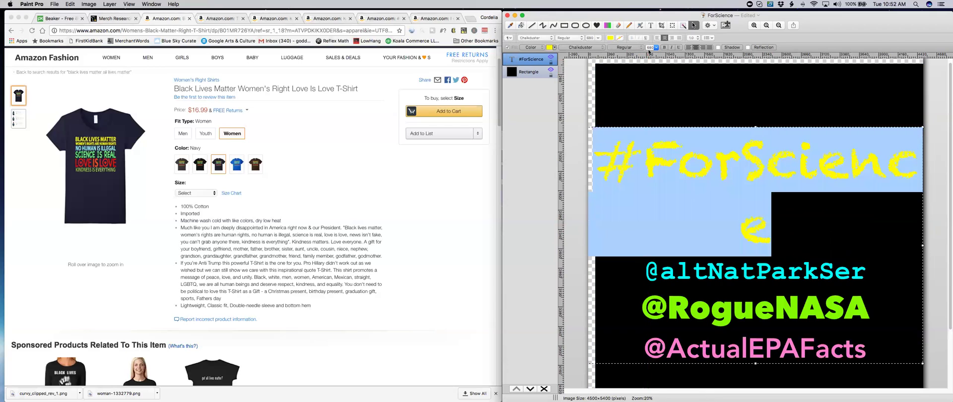
double_click(650, 47)
text(480)
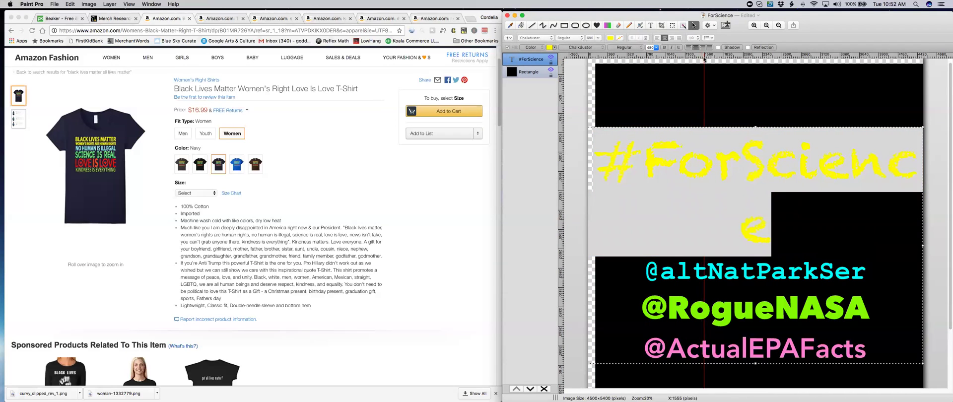
click(694, 25)
Compare the font, size and colour settings of the #ForScience line and the three handle lines below it.
click(662, 190)
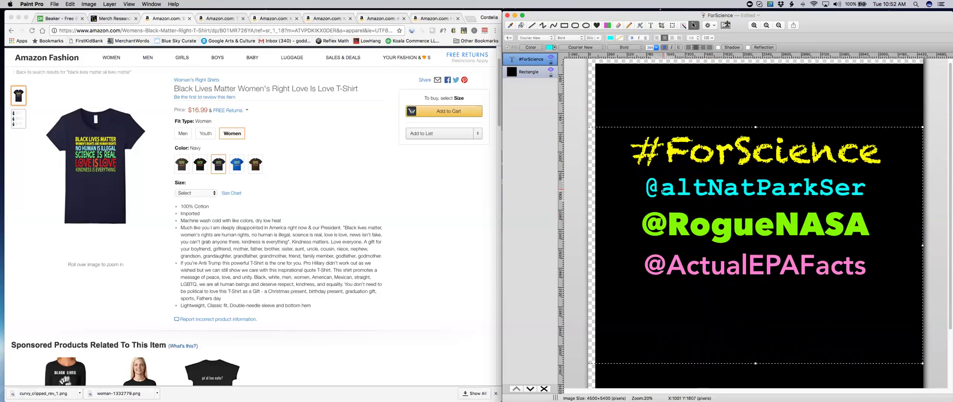
click(673, 220)
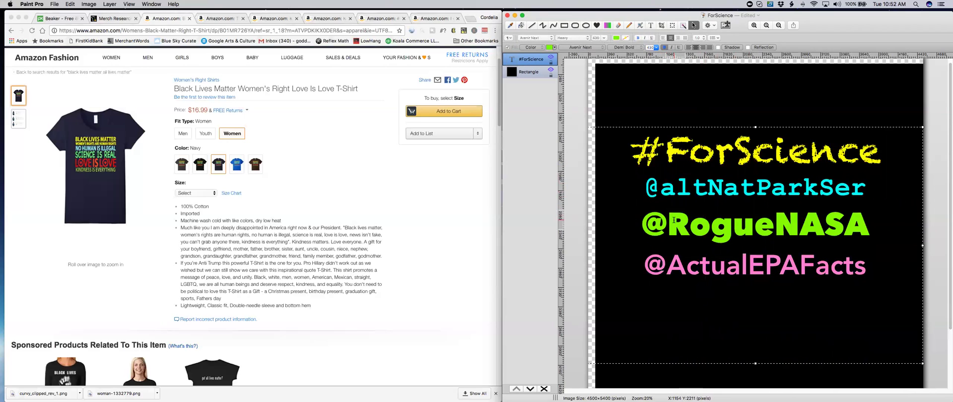
click(694, 25)
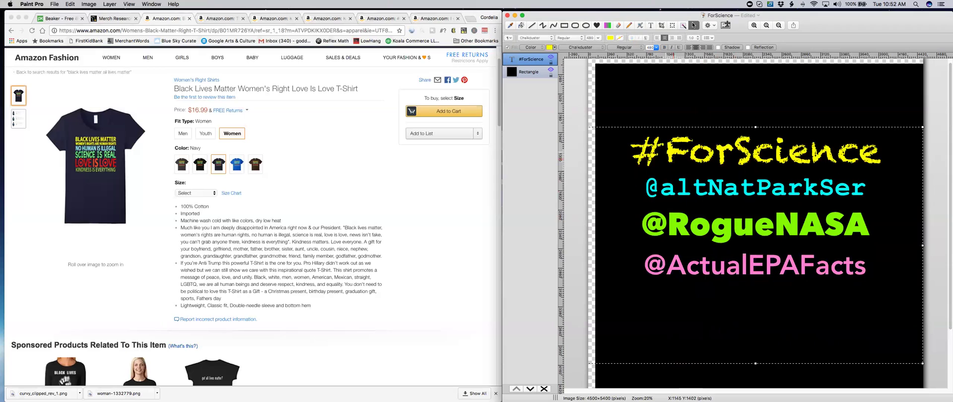
click(677, 193)
click(676, 220)
click(680, 268)
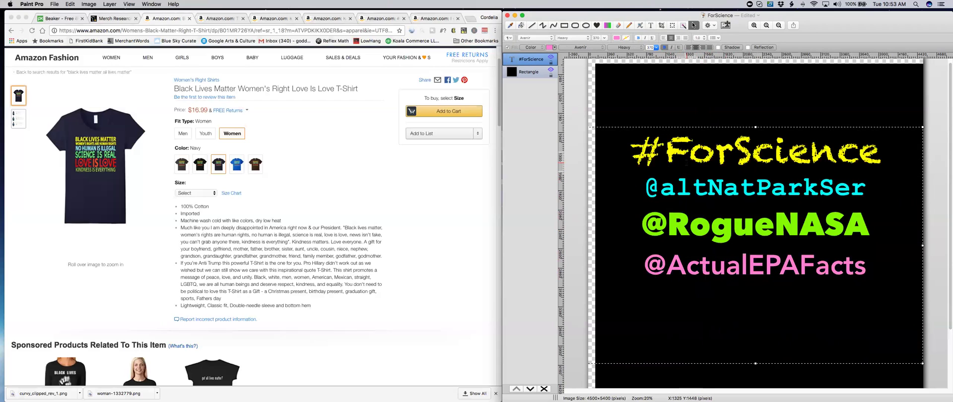
click(667, 144)
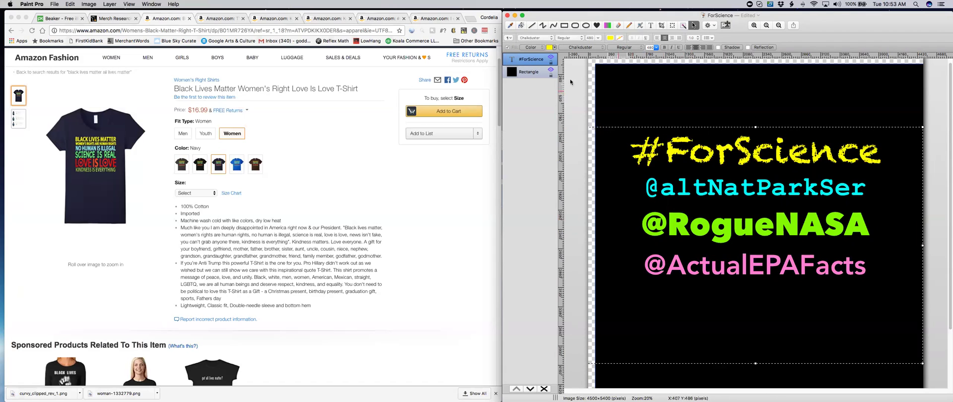
Delete the black rectangle layer to leave the text on a transparent background.
click(528, 72)
key(Delete)
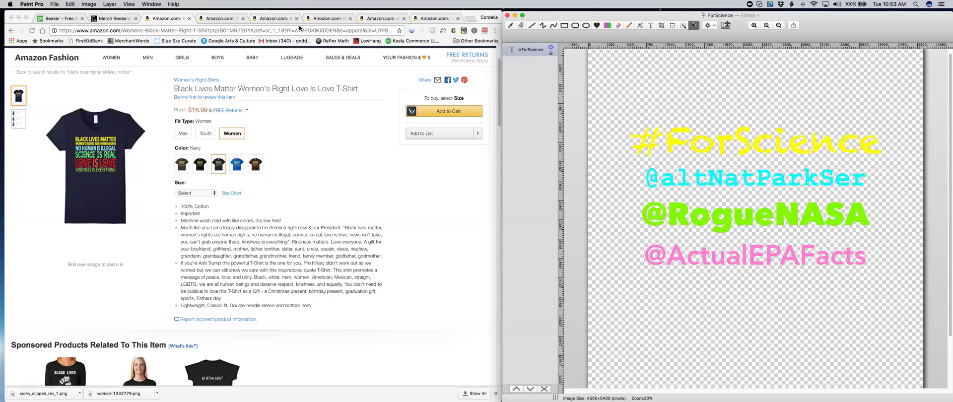
click(55, 4)
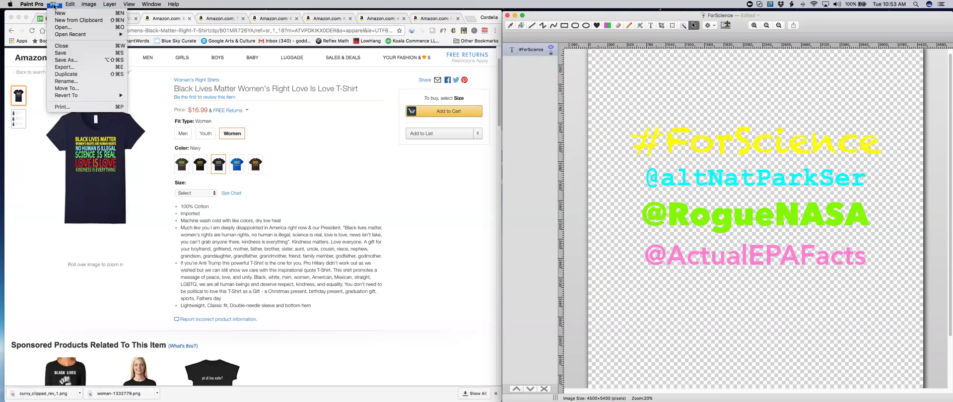
click(62, 60)
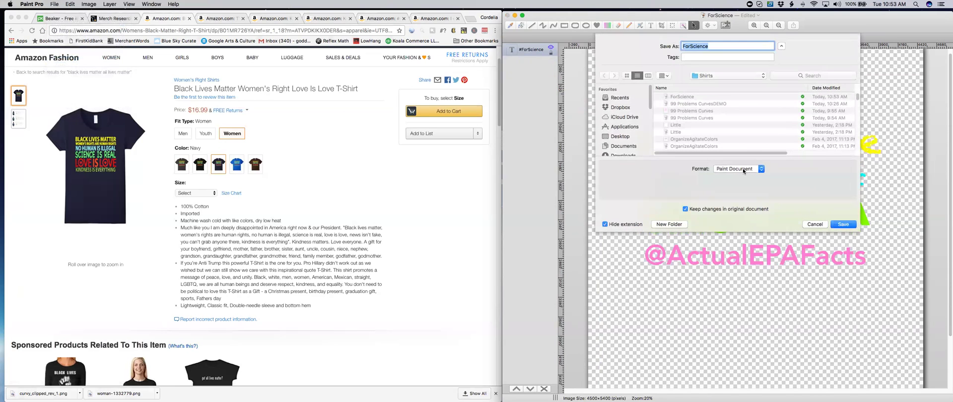
click(730, 169)
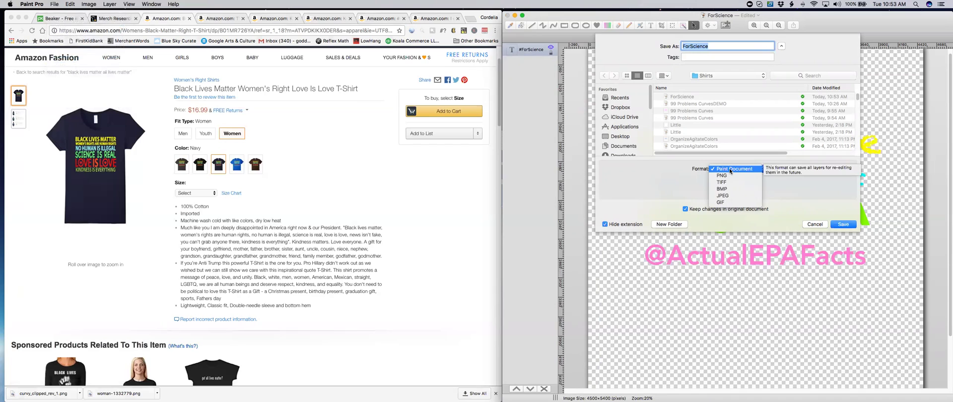
click(742, 175)
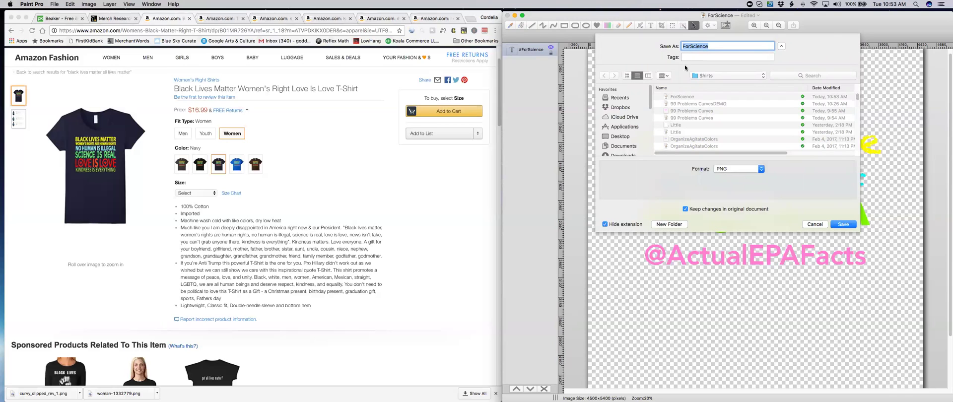
click(814, 224)
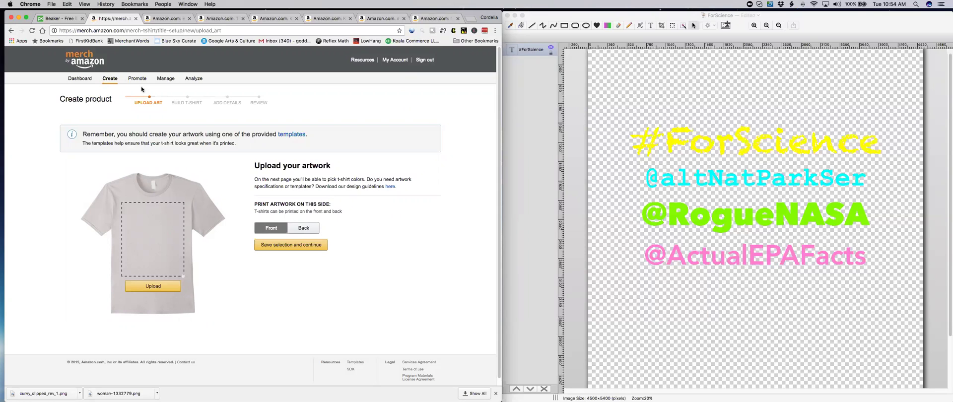
Upload the 99 Problems Curves PNG from Dropbox's KoalaCommerce > Shirts folder as the front artwork and continue to the T-shirt configuration.
click(156, 291)
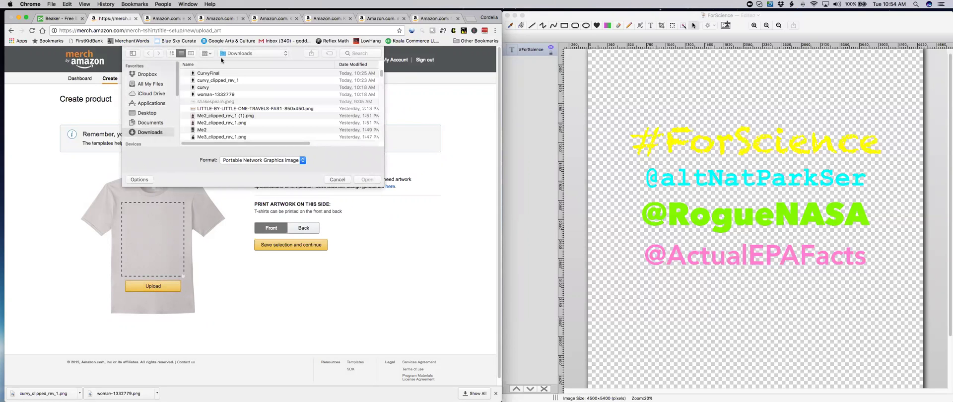
click(147, 74)
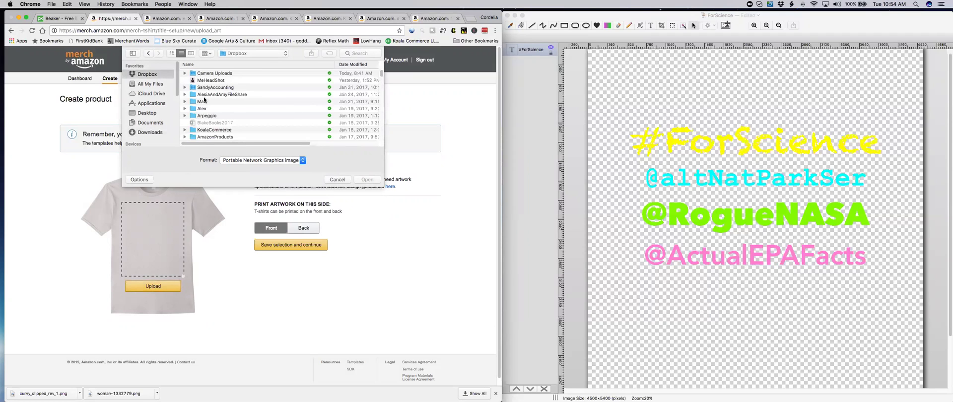
double_click(206, 129)
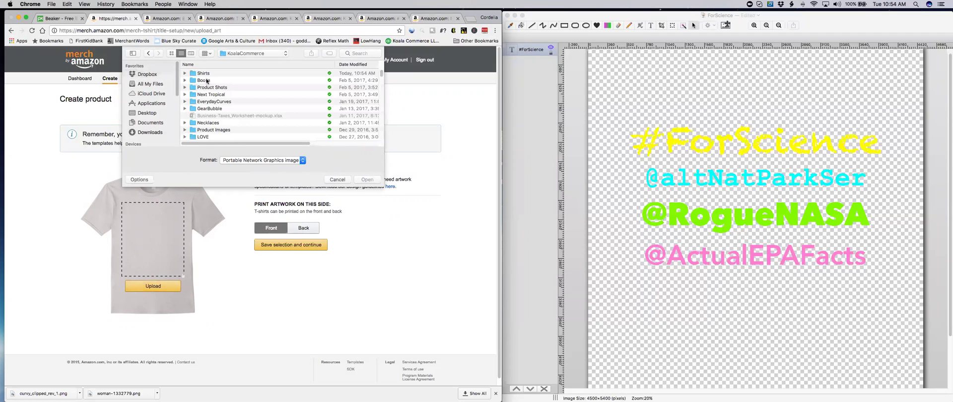
double_click(205, 74)
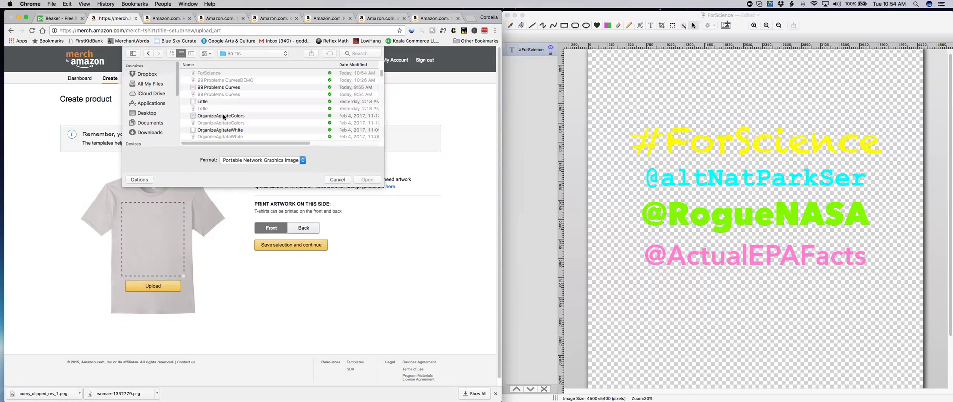
scroll(224, 117, down, 1)
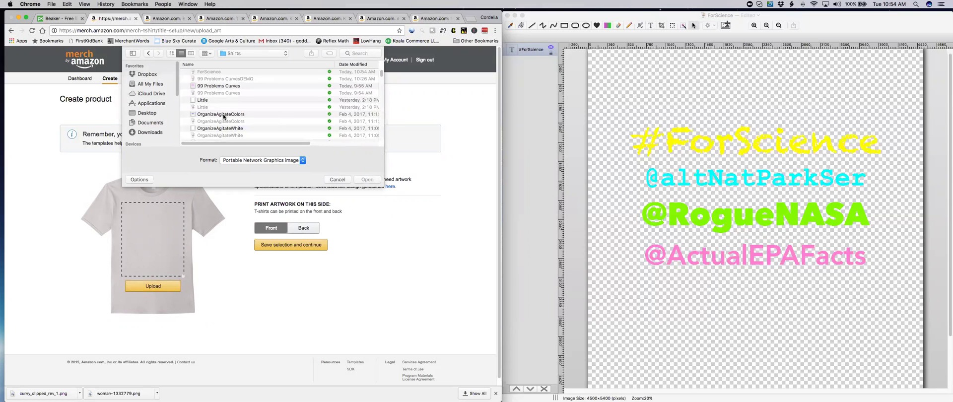
double_click(214, 86)
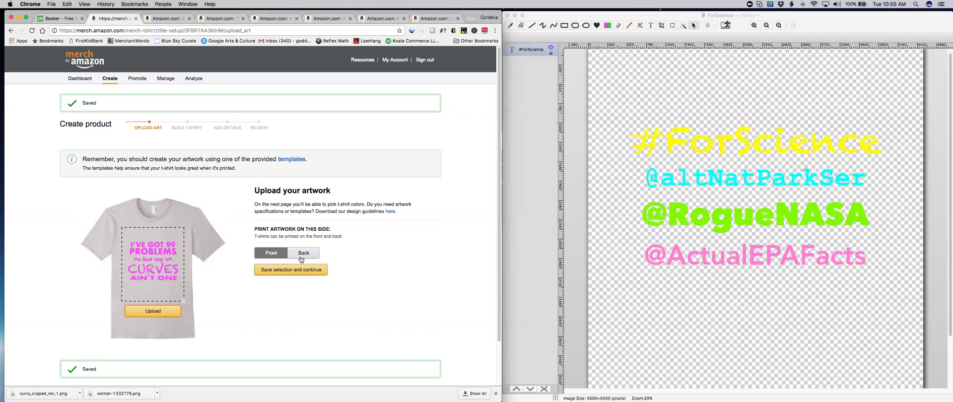
click(281, 271)
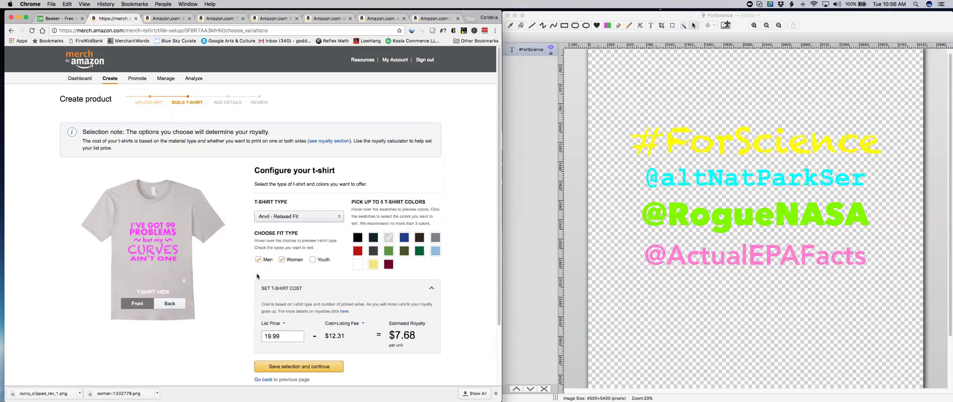
Configure the T-shirt as Anvil - Relaxed Fit in Men only, offered in black and dark grey-brown.
click(313, 259)
click(289, 217)
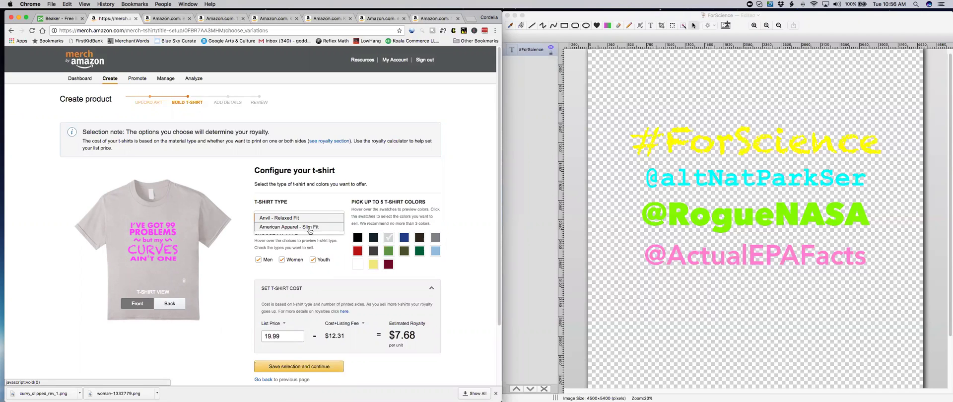
click(305, 218)
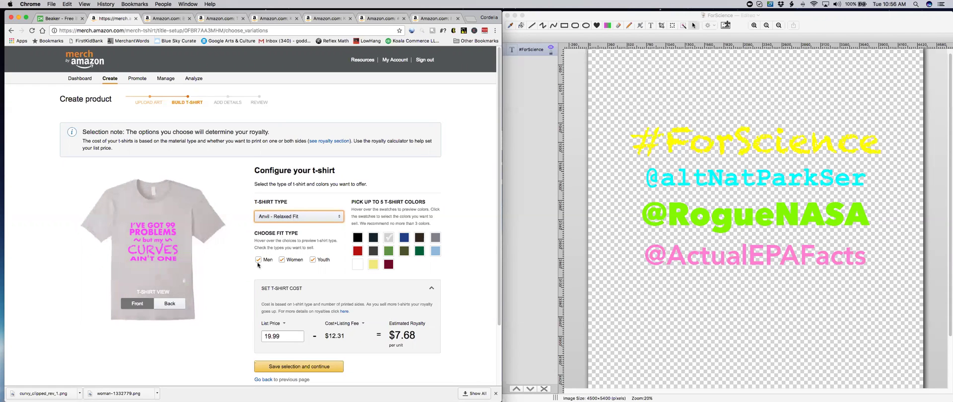
click(282, 259)
click(313, 259)
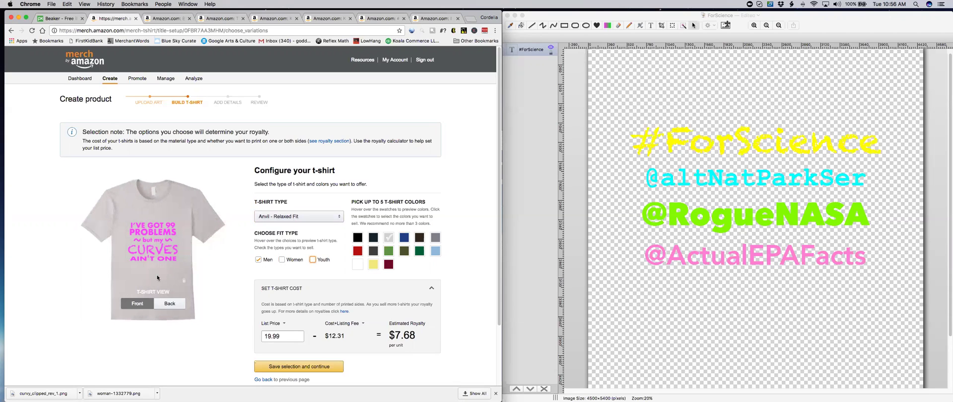
click(358, 237)
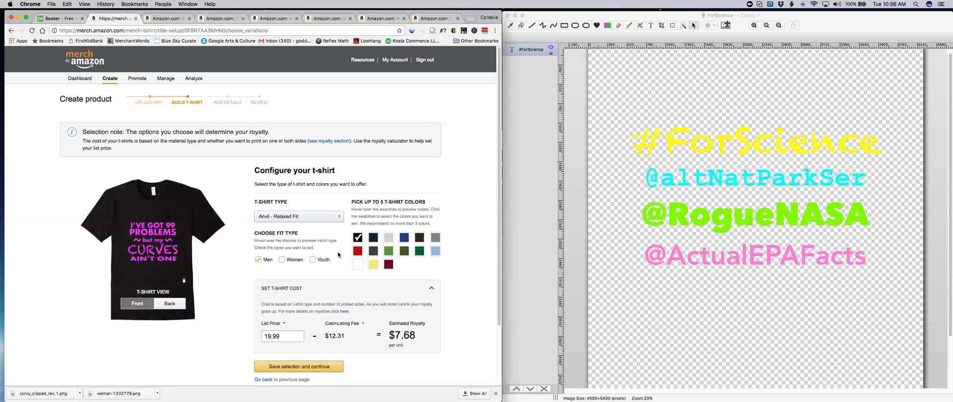
click(373, 251)
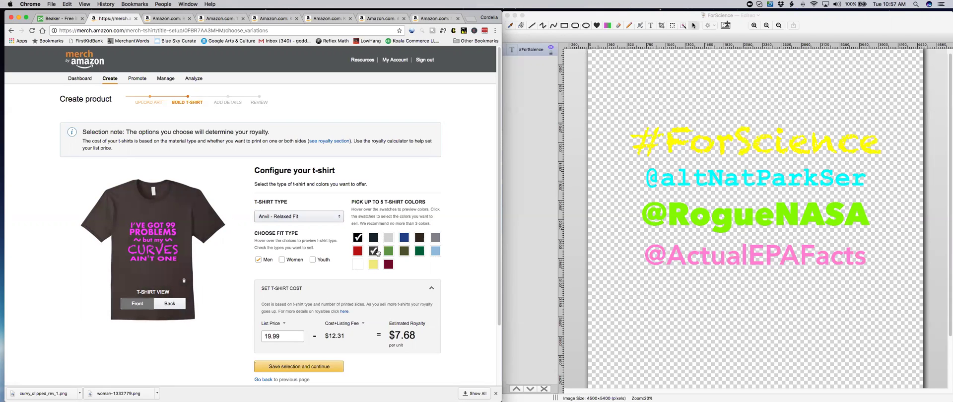
Try list prices of 15.99 and 10.99 to compare the estimated royalties.
click(268, 336)
key(Delete)
text(5)
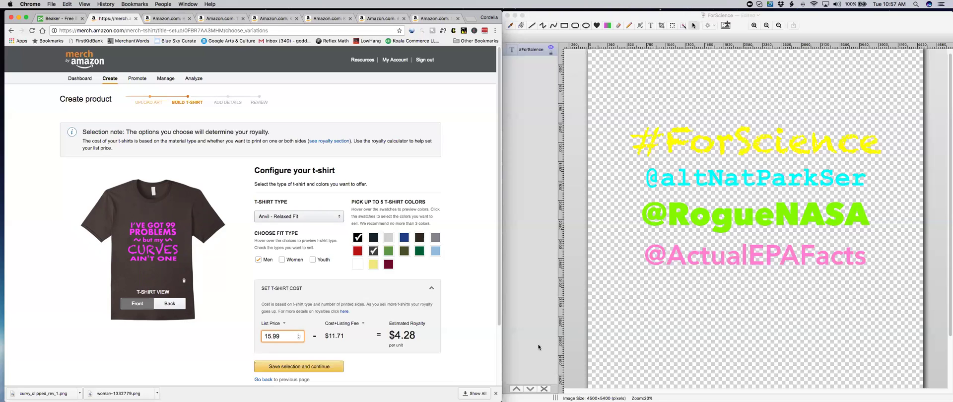
key(BackSpace)
key(BackSpace)
text(0)
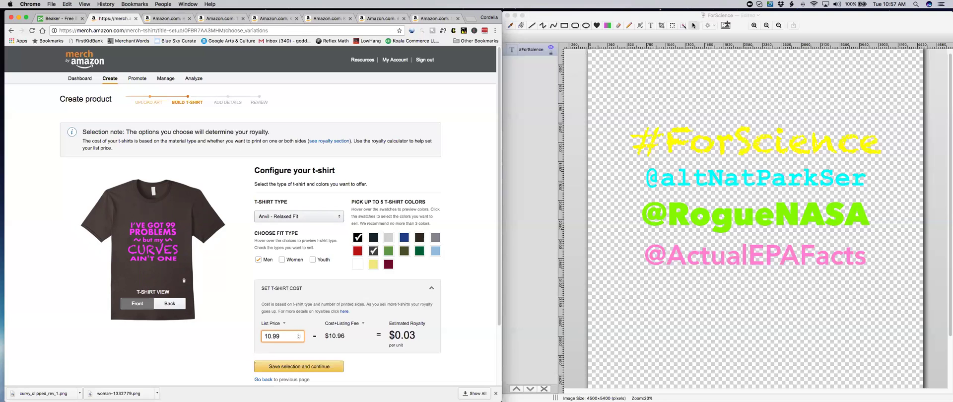
Set the list price to 15.99 and continue to the product details.
click(270, 336)
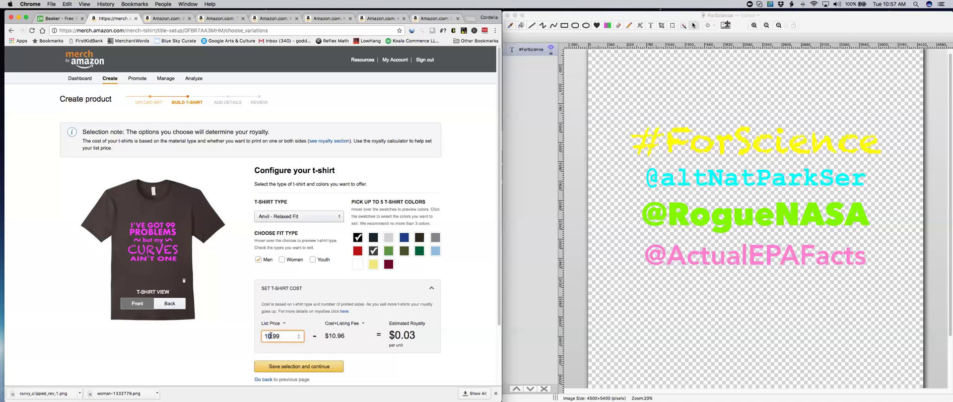
key(Delete)
text(5)
click(314, 367)
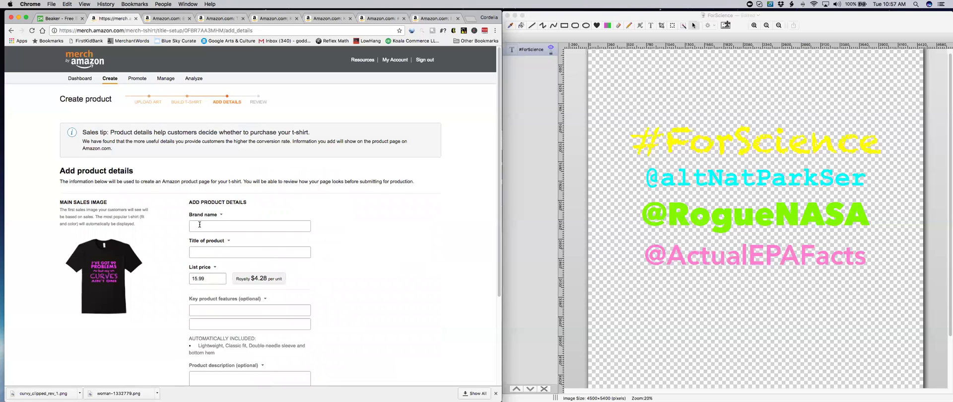
click(200, 224)
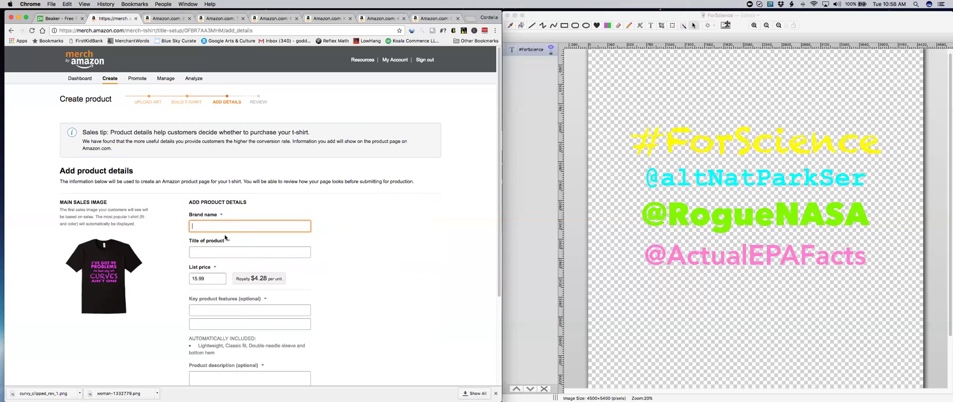
text(Cveryday Cur)
key(BackSpace)
key(BackSpace)
key(BackSpace)
key(BackSpace)
key(BackSpace)
key(BackSpace)
key(BackSpace)
key(BackSpace)
key(BackSpace)
key(BackSpace)
key(BackSpace)
key(BackSpace)
key(BackSpace)
key(BackSpace)
Enter "March Science Shirts" as the brand name.
text(Science Resisrt)
drag(236, 225, 177, 218)
key(BackSpace)
text(Markc)
text( For S)
double_click(208, 227)
key(BackSpace)
Enter "Shirt Tee t-shirt" as the title of the product.
click(238, 256)
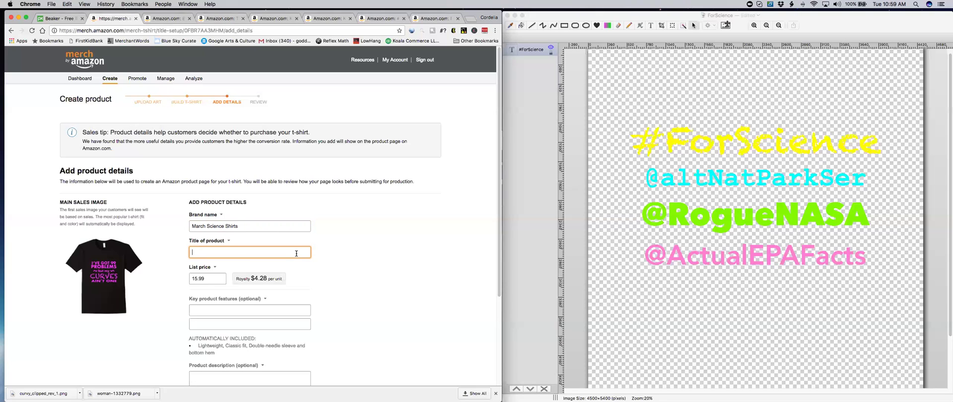
text(Shirt Tee t-s)
text(hirt)
Fill in "blah blah" as placeholder text for both key product features and the product description.
click(200, 310)
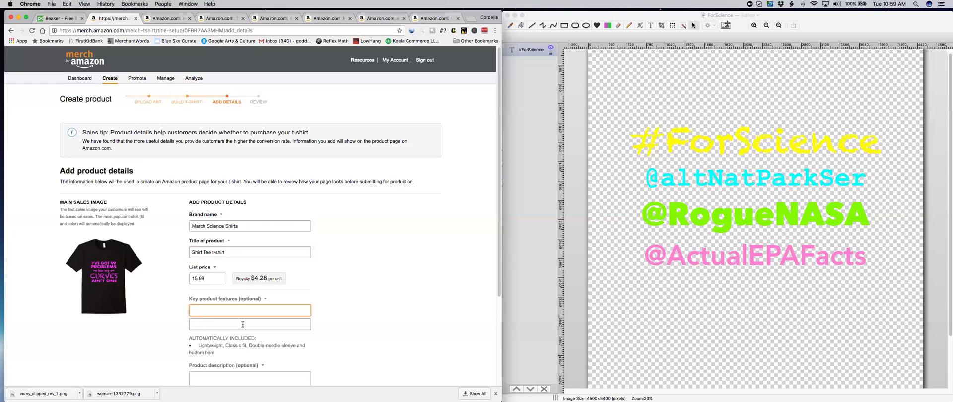
scroll(199, 343, down, 3)
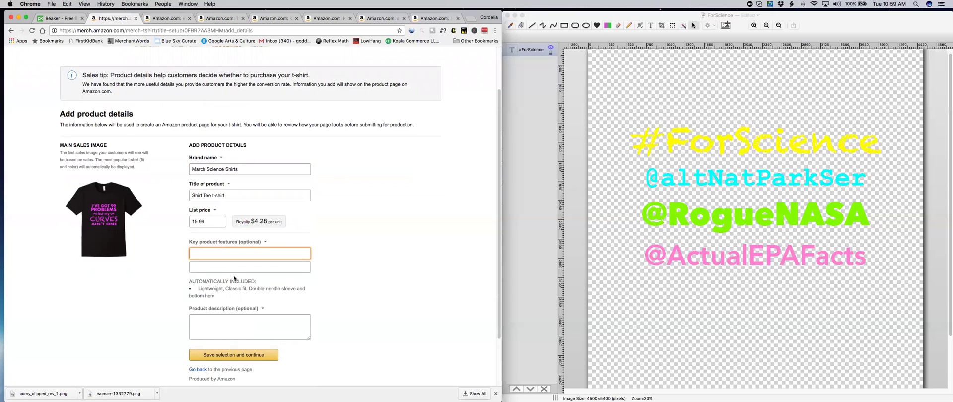
text(blah blah)
key(Tab)
text(blah blah)
key(Tab)
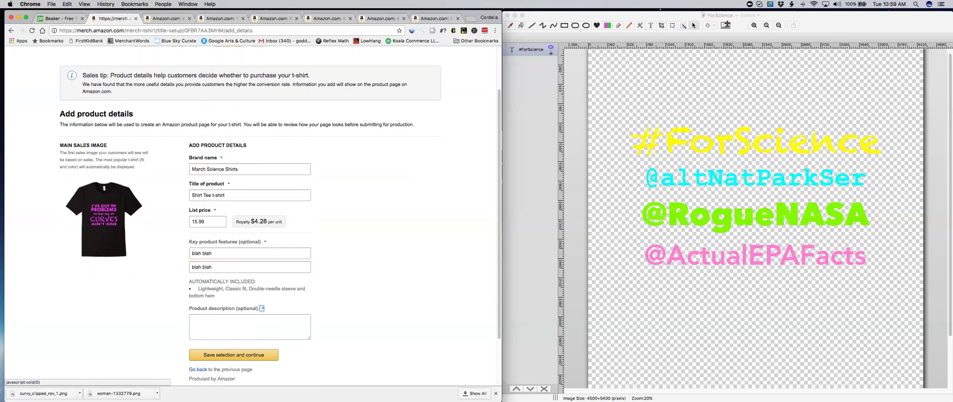
key(Tab)
text(b)
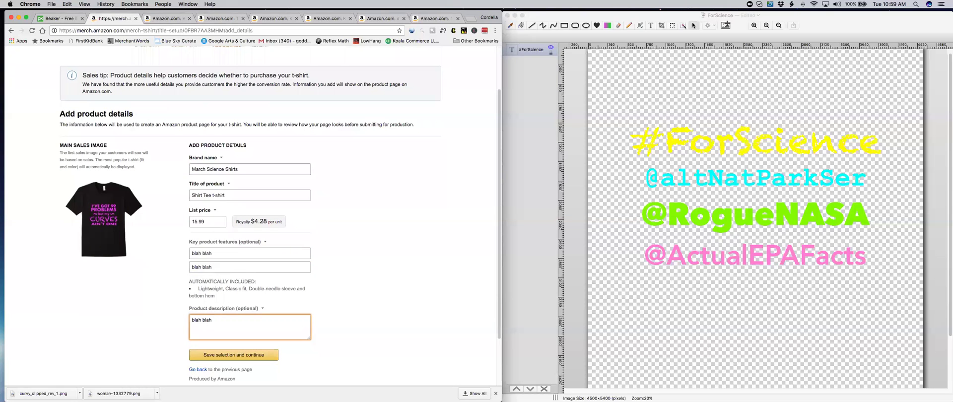
Submit the product details, making the second key product feature "blah blah blah".
click(229, 355)
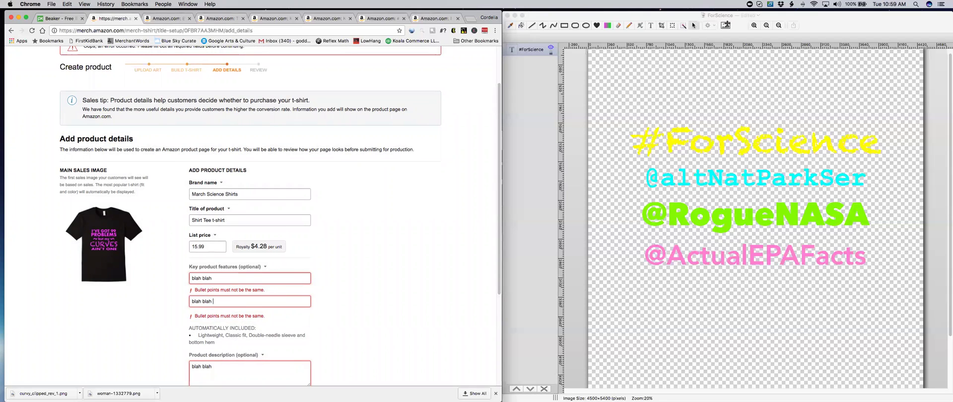
scroll(280, 306, down, 3)
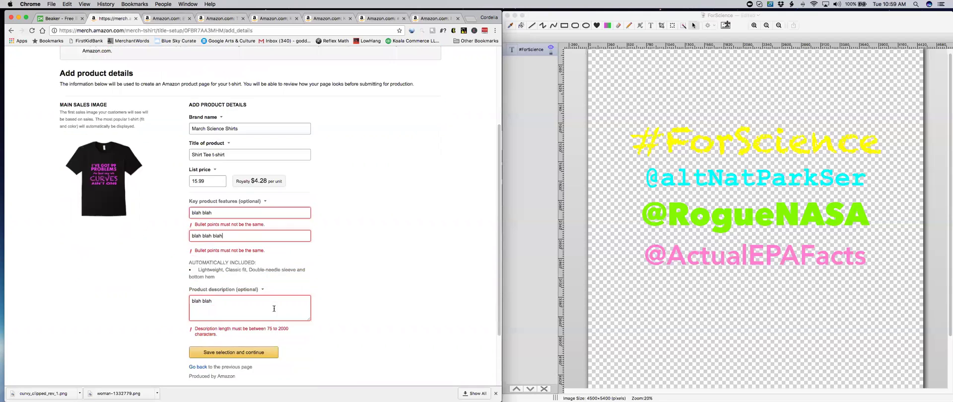
click(246, 356)
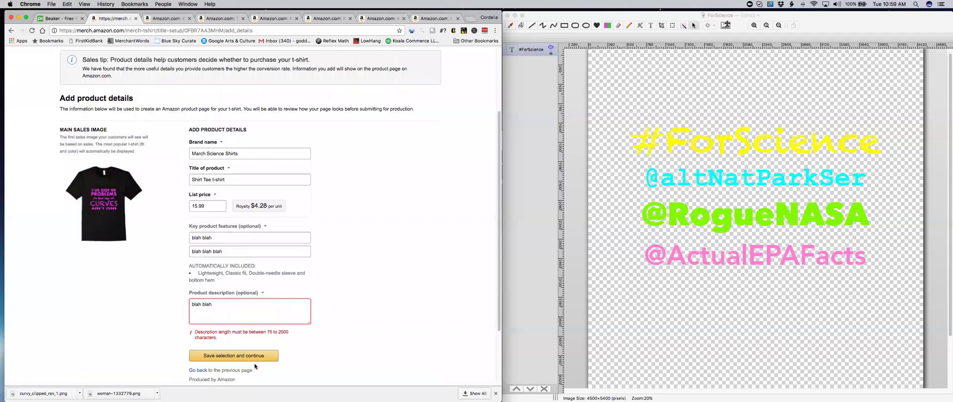
Lengthen the product description to at least 75 characters with repeated "blah blah" text and continue to the review page.
drag(214, 305, 140, 302)
key(Right)
key(super+v)
key(super+v)
key(super+v)
key(super+v)
key(super+v)
key(super+v)
key(super+v)
key(super+v)
key(super+v)
key(super+v)
key(super+v)
key(super+v)
key(super+v)
key(super+v)
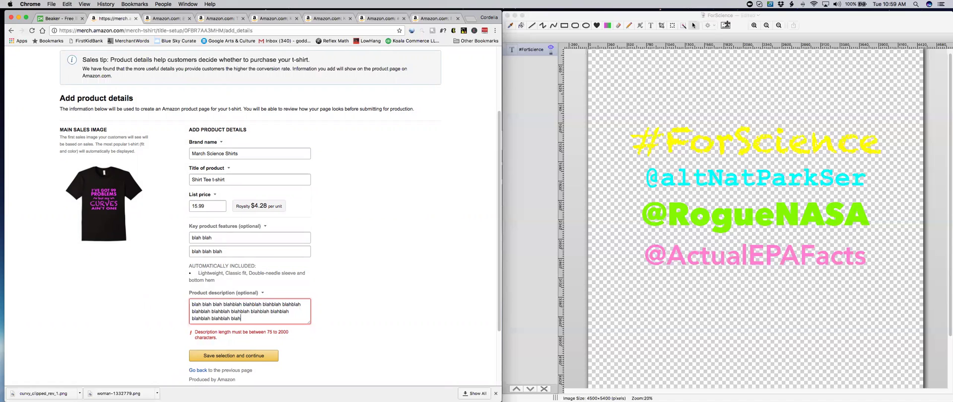
click(208, 356)
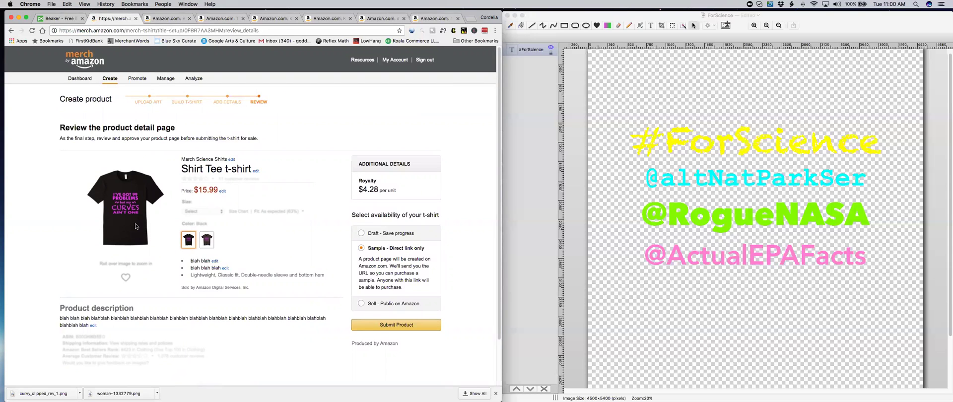
Preview the shirt in its second colour and compare the Sell - Public on Amazon and Sample - Direct link only availability options.
click(206, 240)
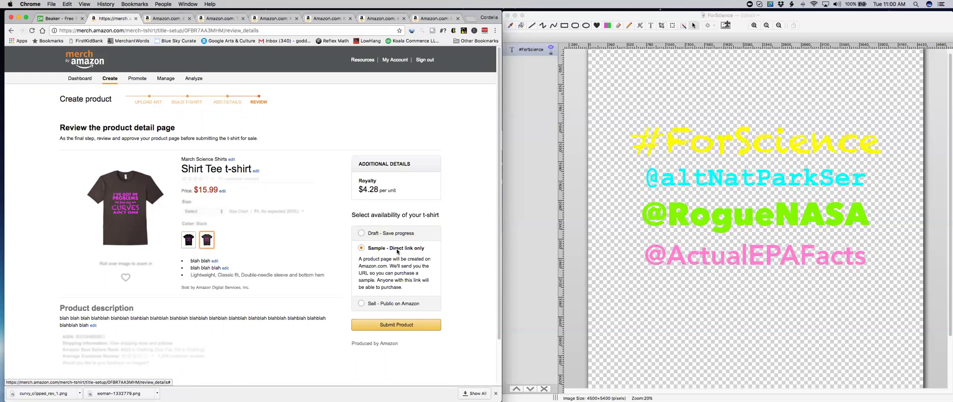
click(362, 304)
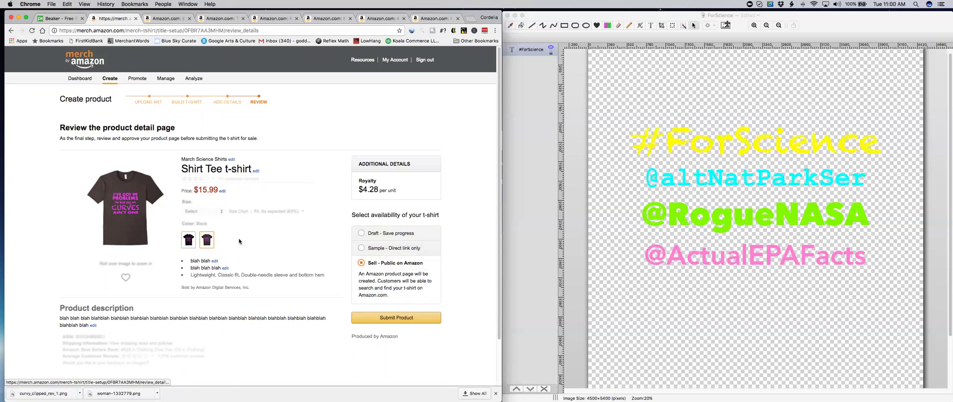
click(362, 249)
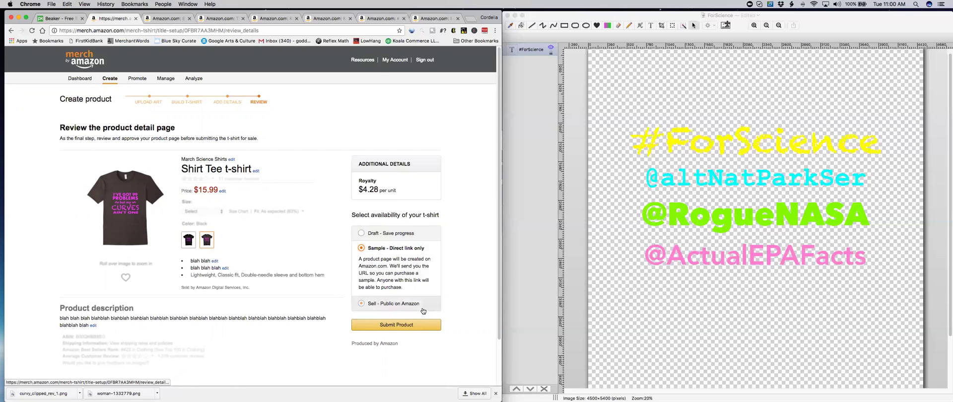
Close the browser's downloads bar beneath the product review page.
click(748, 180)
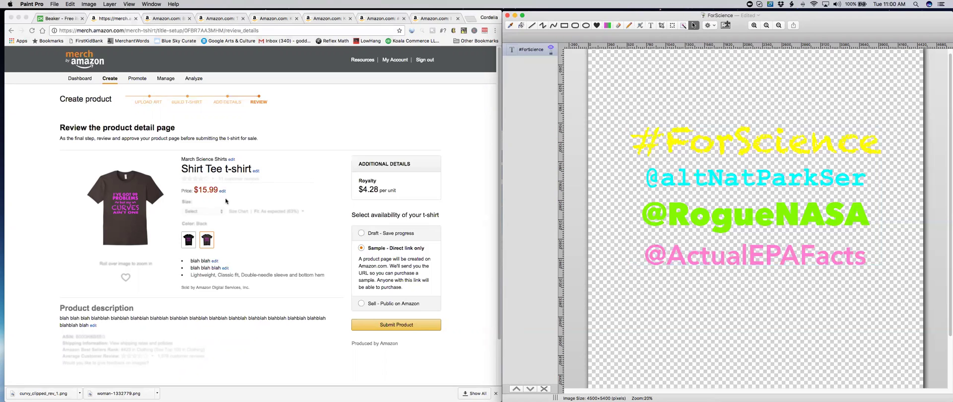
click(498, 392)
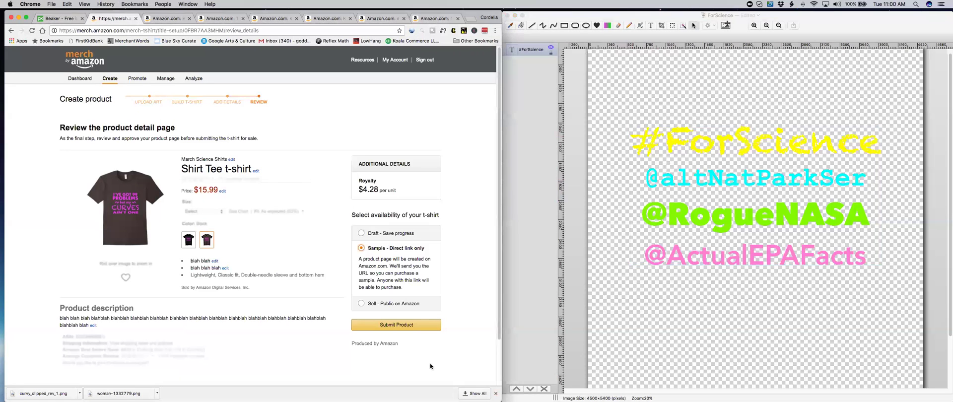
click(495, 393)
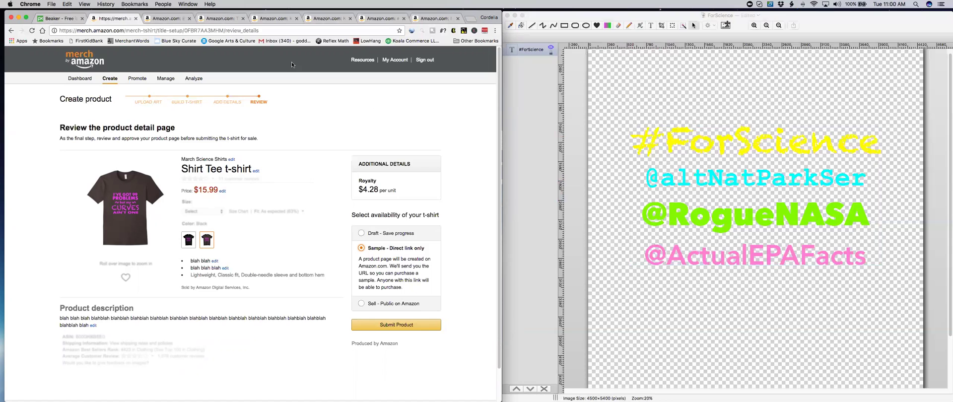
Review the Amazon listings for the Black Lives Matter Women's Right and This IS My Circus T-shirts.
click(165, 20)
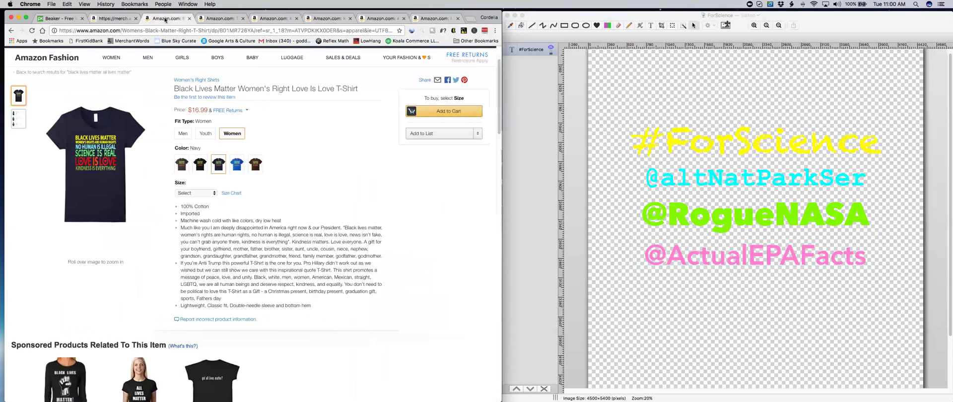
click(214, 18)
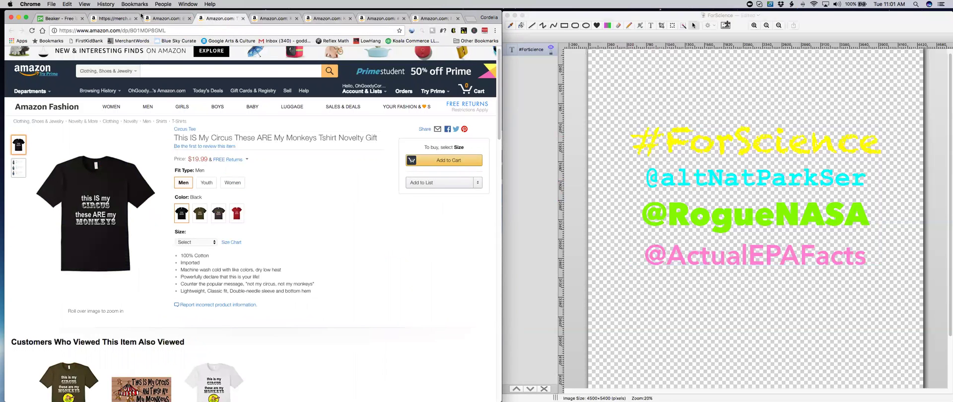
Inspect the circus T-shirt's image up close and view the Amazon listing for the kids' I Dig U bulldozer shirt.
mouse_move(119, 199)
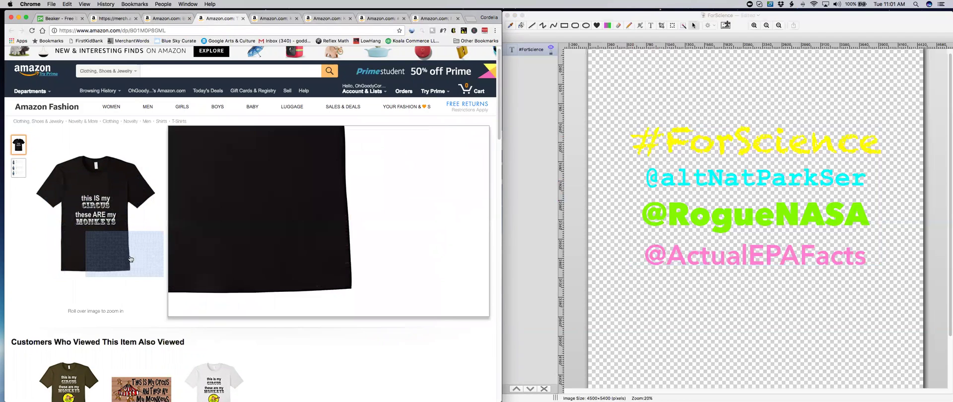
click(266, 19)
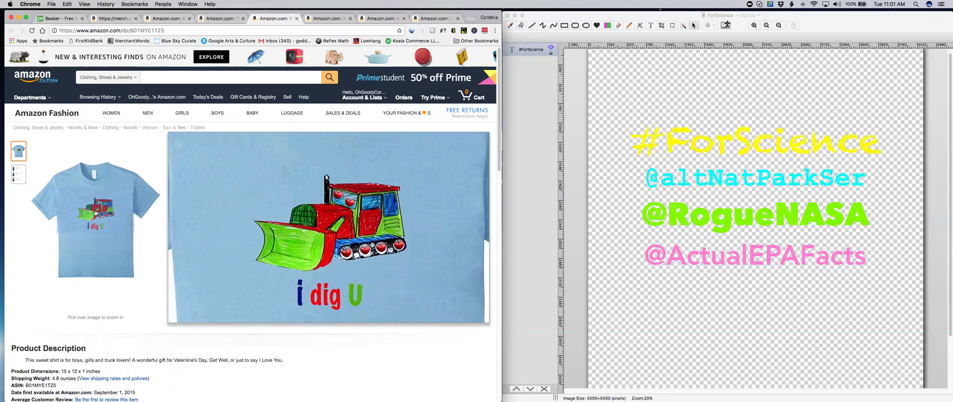
Browse the beaker illustrations on Pixabay and look at the available media type filters.
click(54, 19)
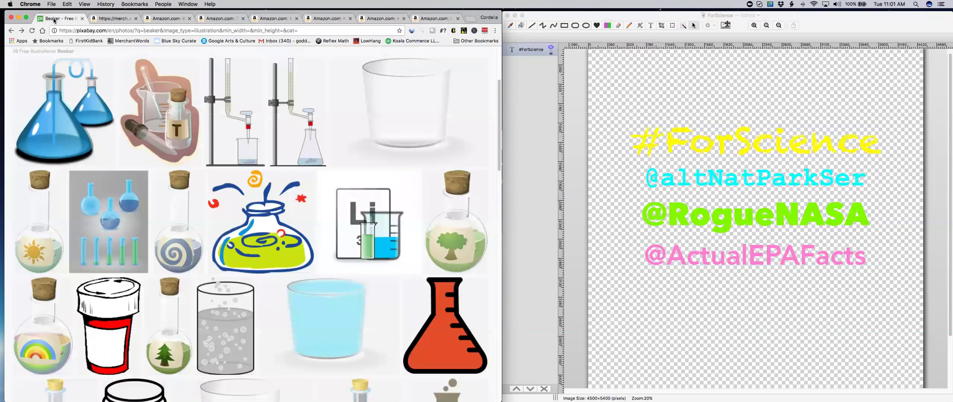
scroll(27, 62, up, 5)
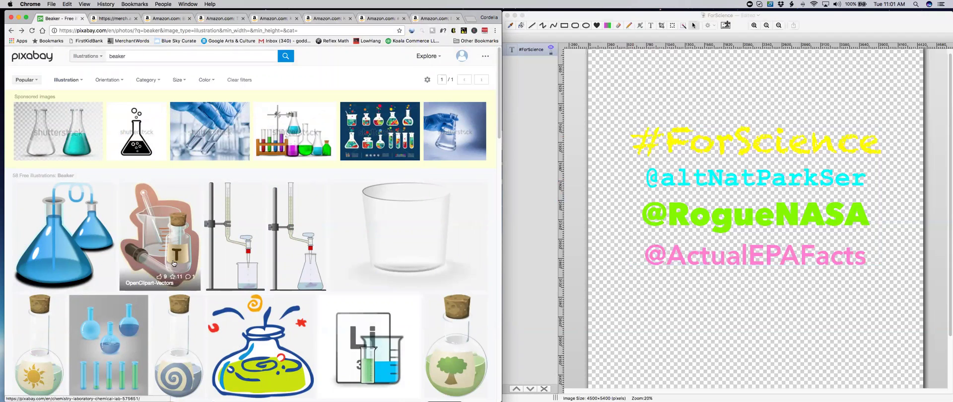
scroll(174, 263, down, 5)
scroll(173, 263, down, 8)
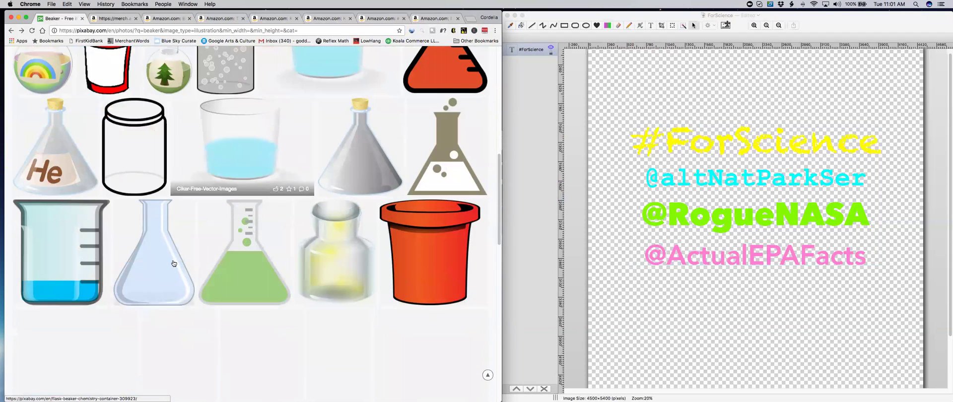
scroll(174, 263, up, 8)
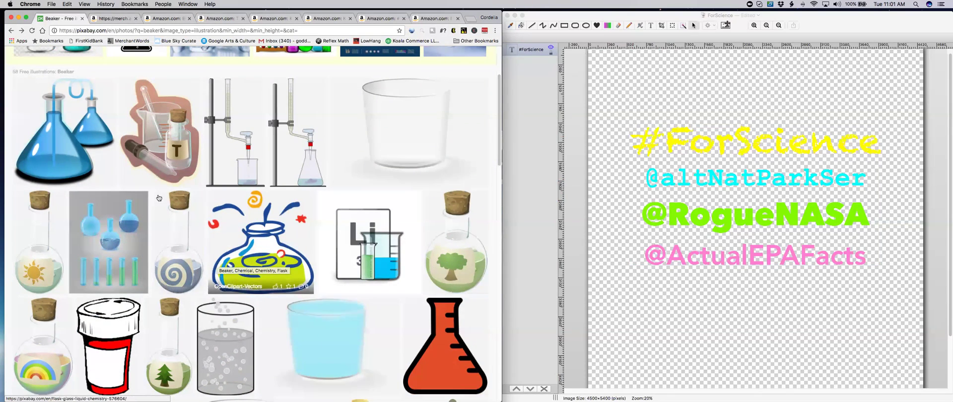
scroll(217, 262, up, 4)
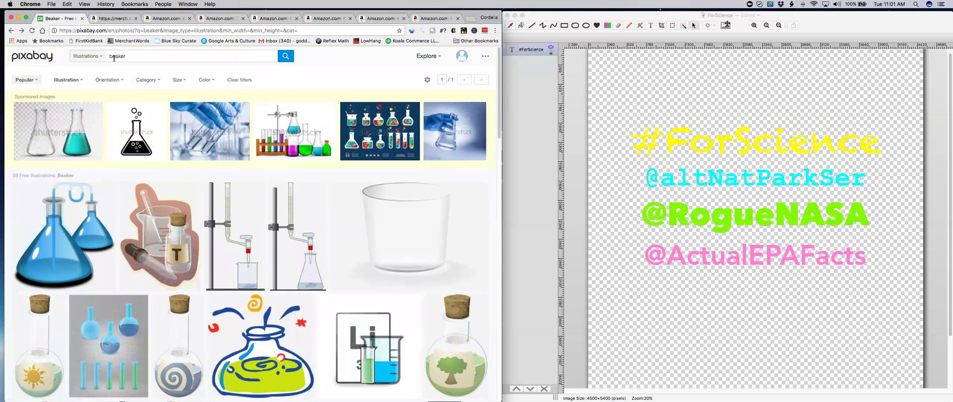
click(89, 56)
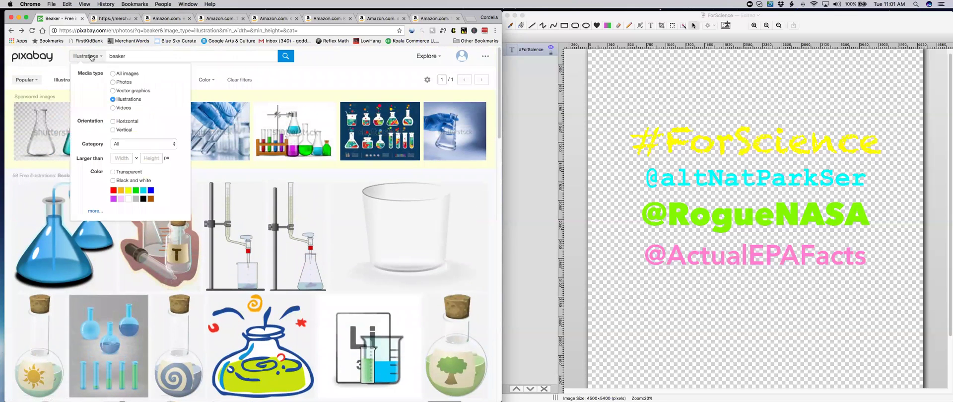
Return to the Pixabay home page and search for "valentine".
click(32, 60)
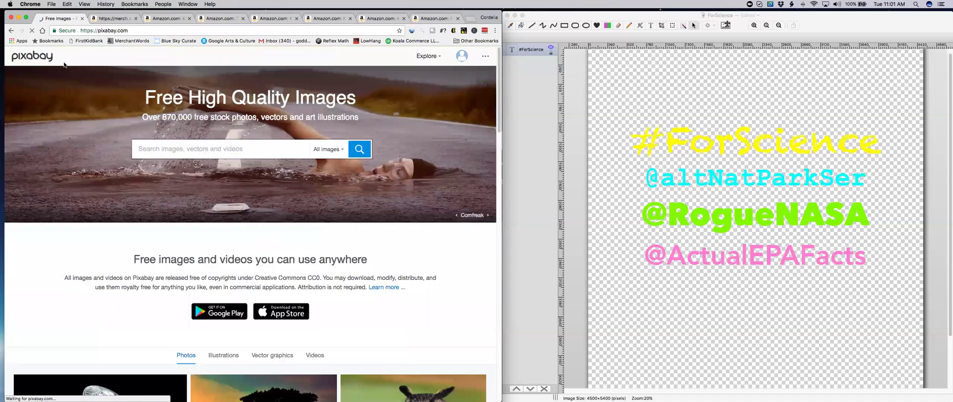
text(valentin)
key(BackSpace)
key(BackSpace)
key(BackSpace)
key(BackSpace)
text(ntine)
key(Return)
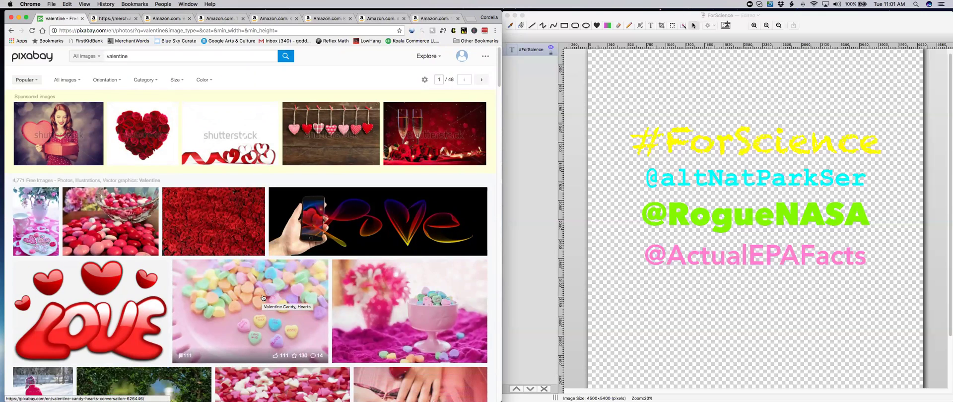
Restrict the valentine image results to illustrations and browse through them.
scroll(262, 300, down, 5)
scroll(263, 295, up, 5)
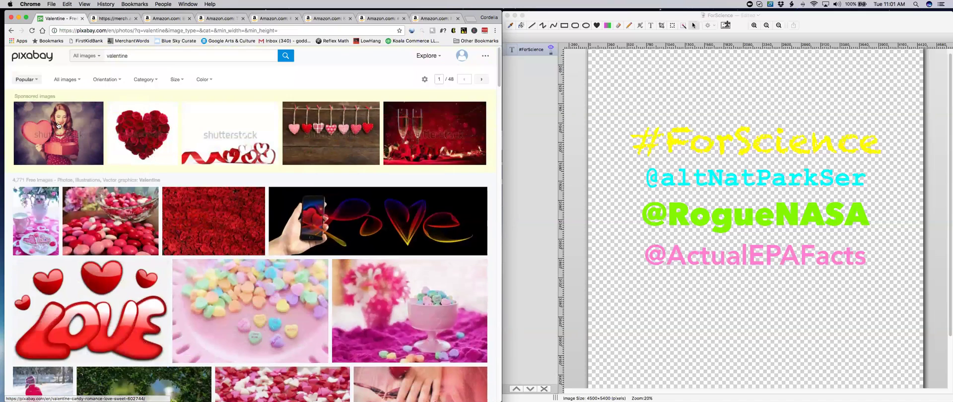
click(65, 80)
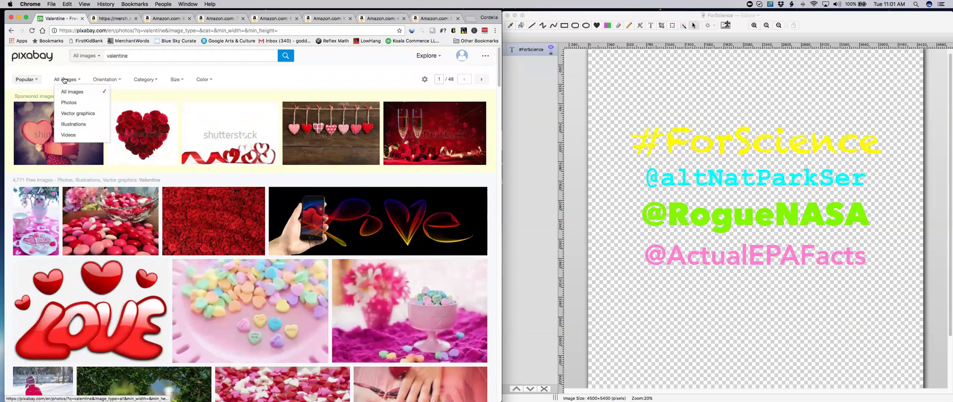
click(73, 124)
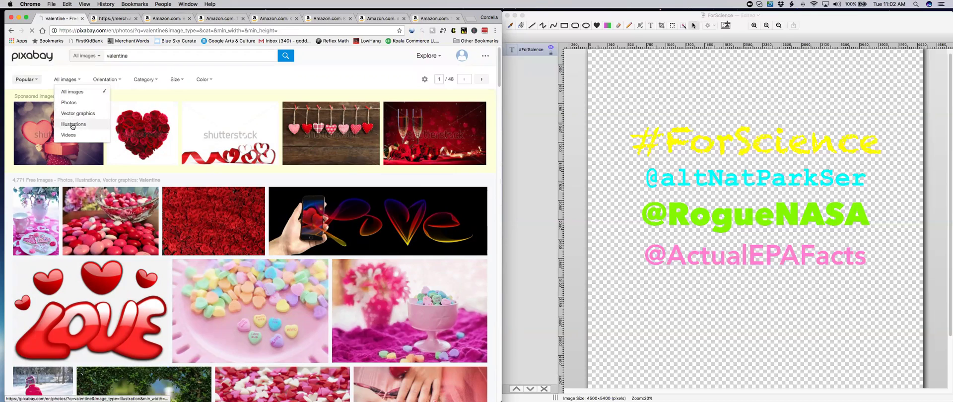
scroll(235, 254, down, 10)
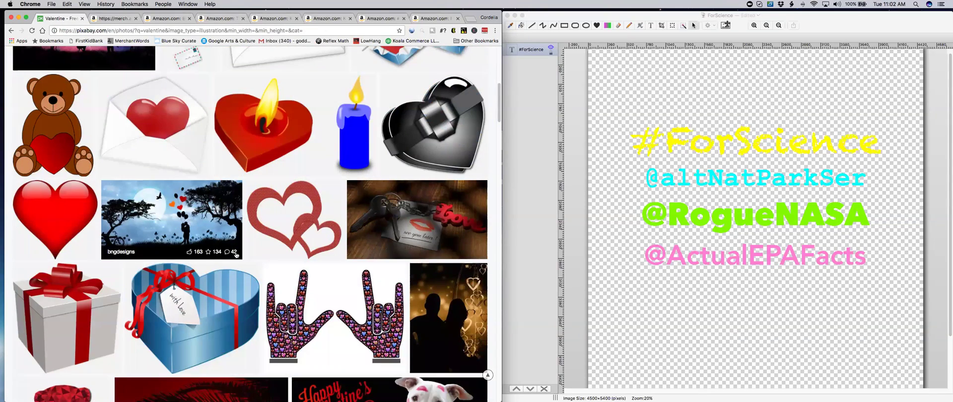
View the heart-patterned hands illustration, return to the results and open the glossy red LOVE hearts graphic.
click(300, 342)
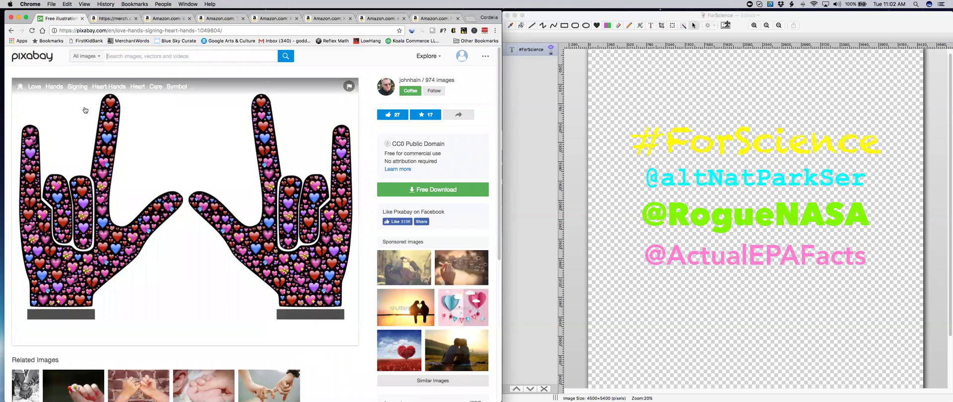
click(11, 31)
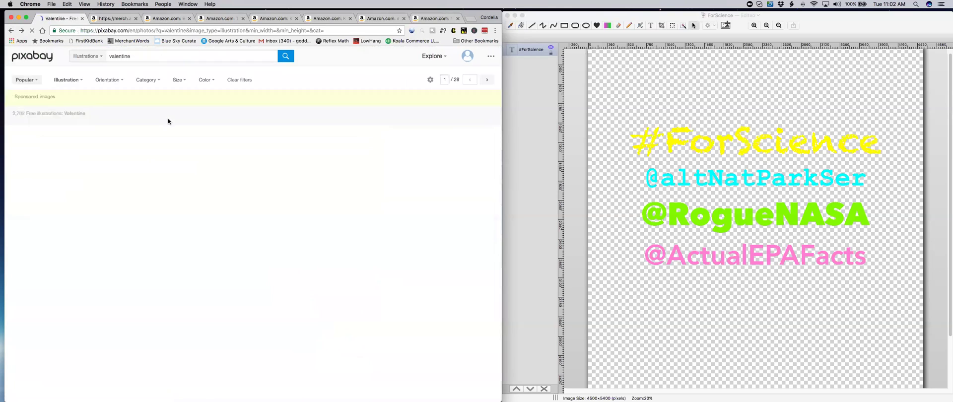
scroll(275, 170, up, 3)
click(377, 112)
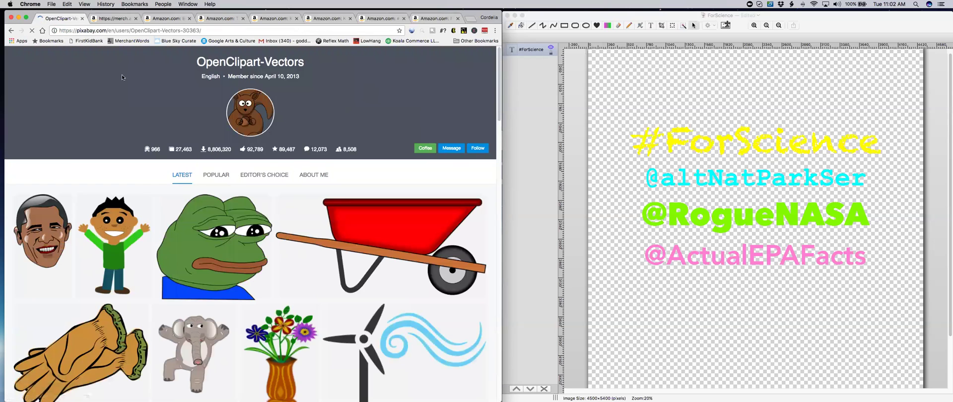
click(10, 30)
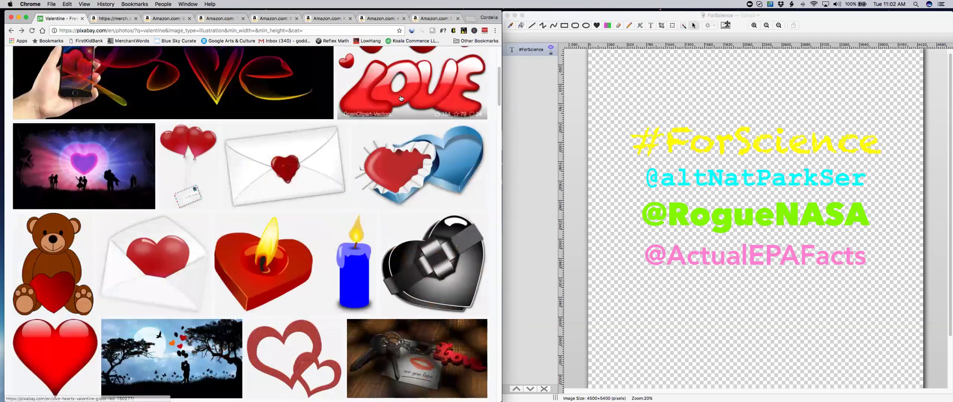
click(393, 83)
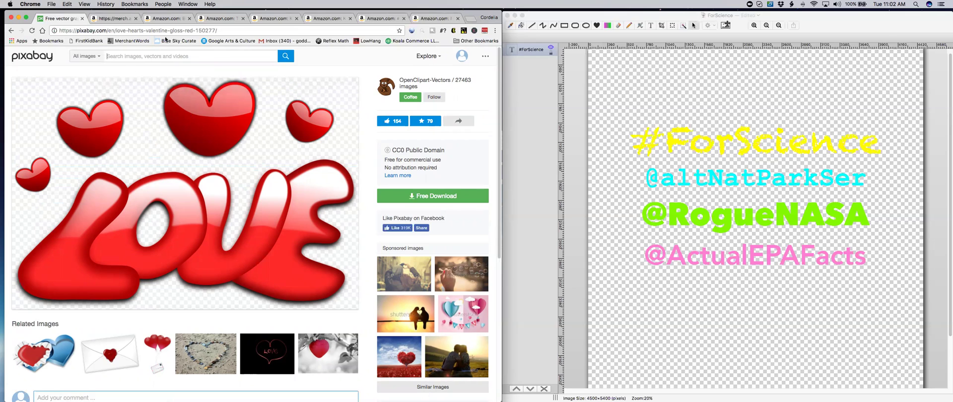
Review the circus, I Dig U and panda rocket T-shirt listings on Amazon, and close the I Dig U and rocket listings.
click(214, 19)
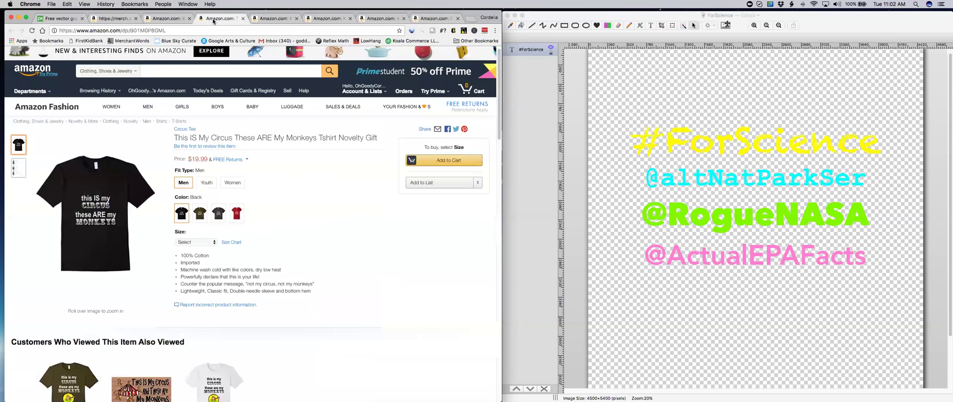
click(273, 19)
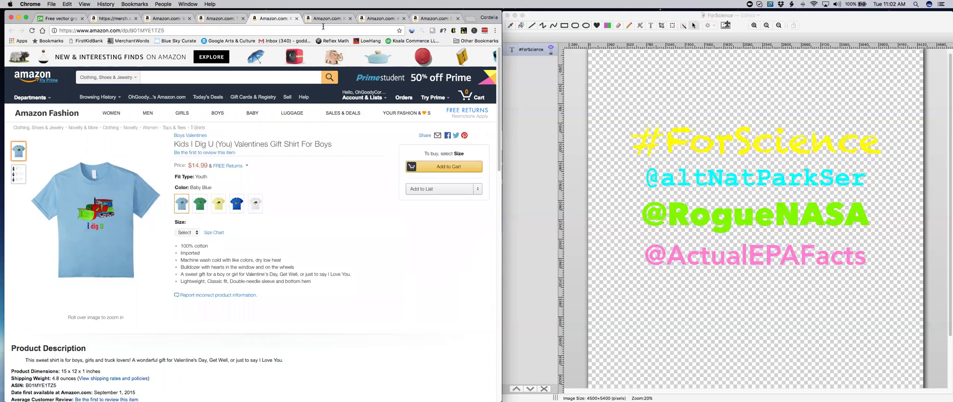
key(ctrl+Tab)
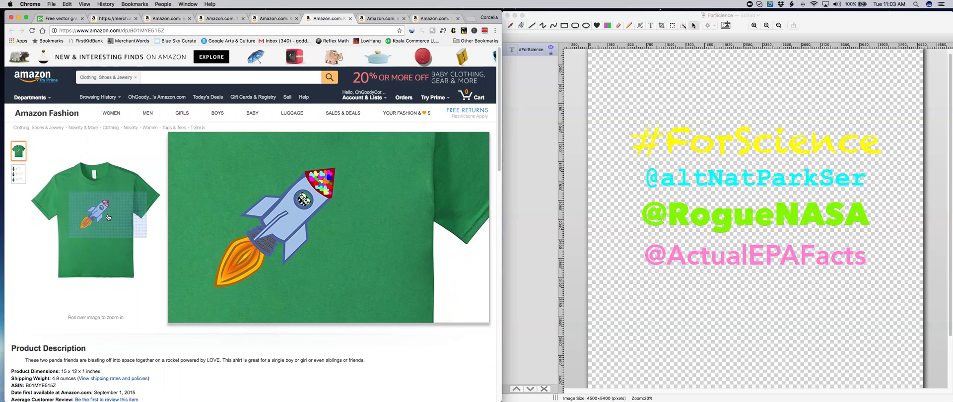
click(297, 19)
click(296, 19)
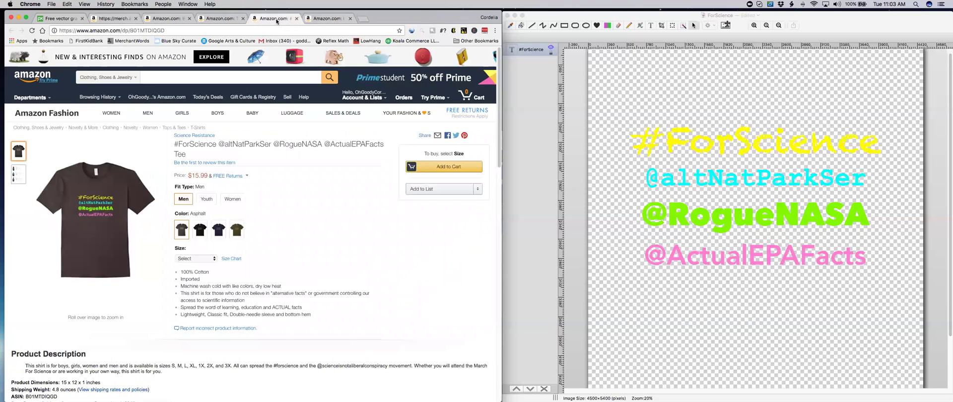
Examine the #ForScience T-shirt's print up close and preview the shirt in Black, Olive and Asphalt.
mouse_move(102, 206)
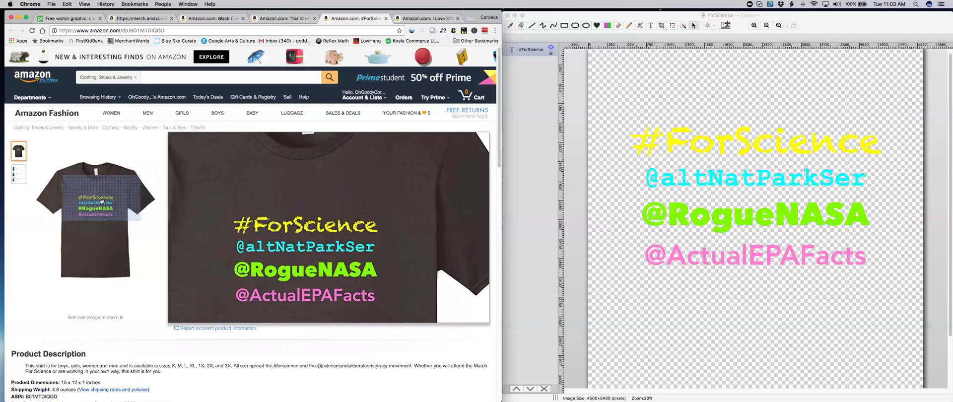
click(201, 234)
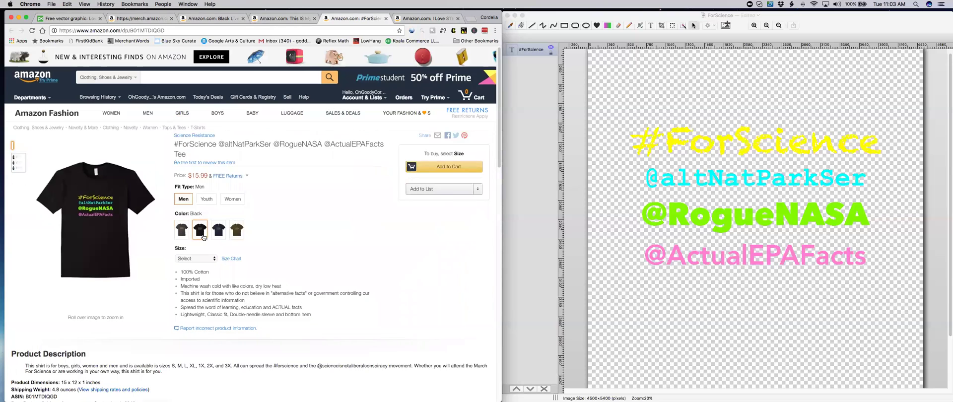
click(236, 230)
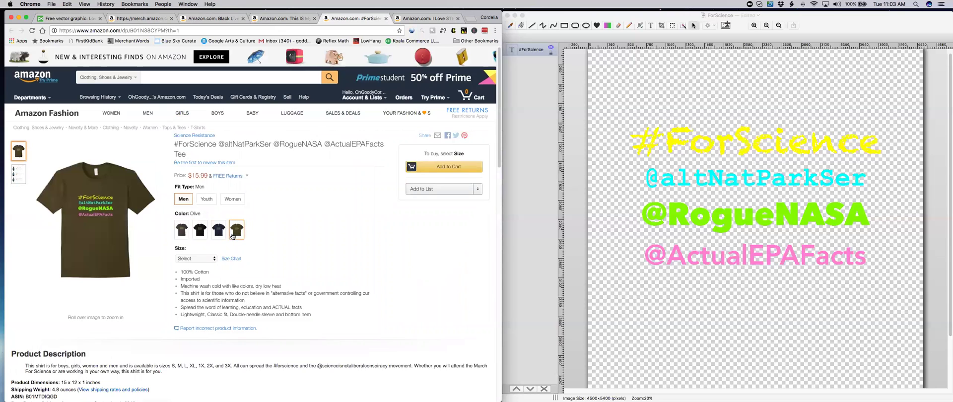
click(181, 230)
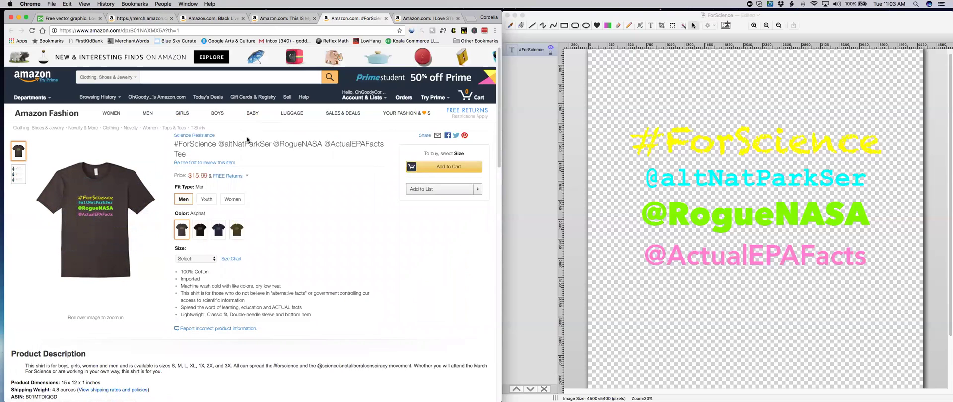
Close the circus T-shirt listing and compare the I Love STEAM T-shirt listing with the #ForScience one.
click(315, 20)
click(335, 20)
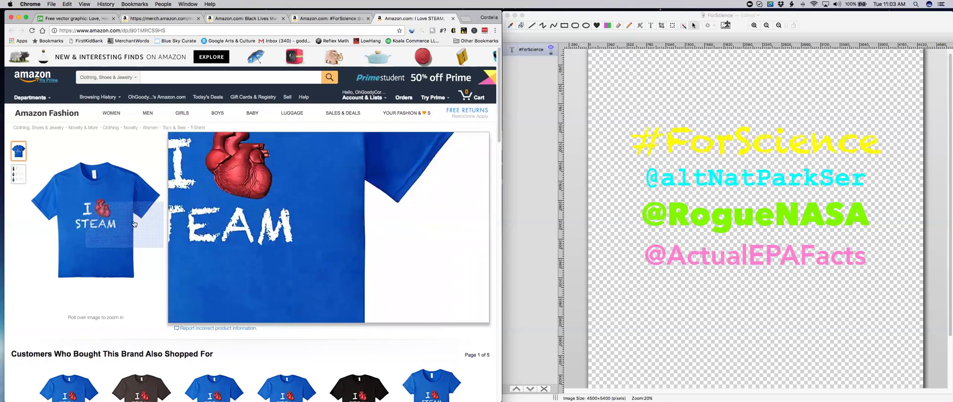
scroll(93, 225, down, 1)
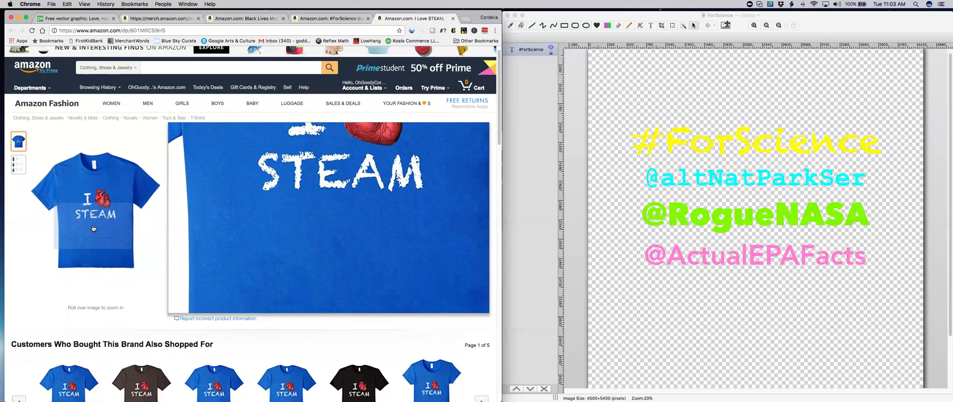
scroll(93, 228, up, 1)
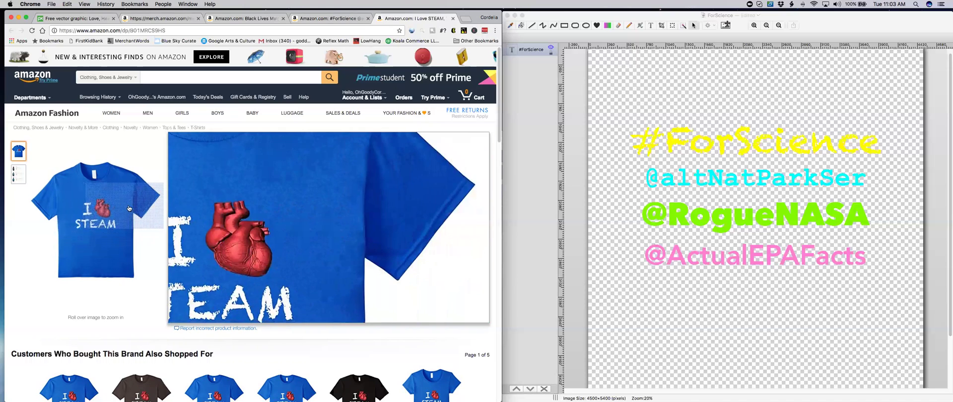
click(317, 20)
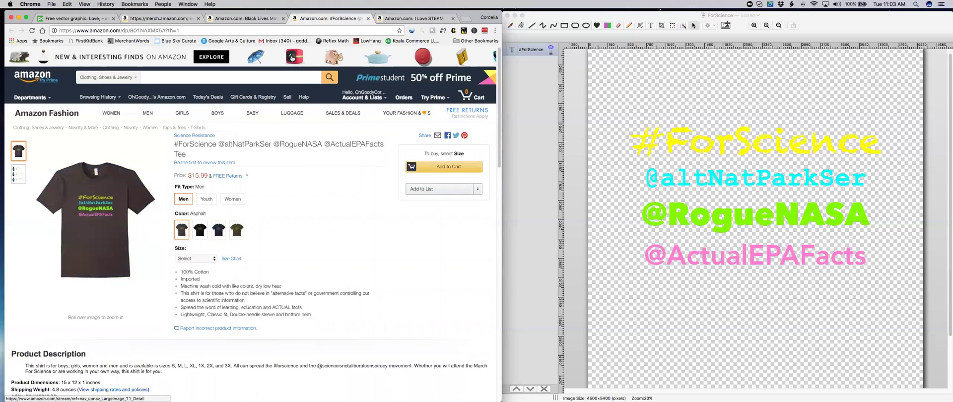